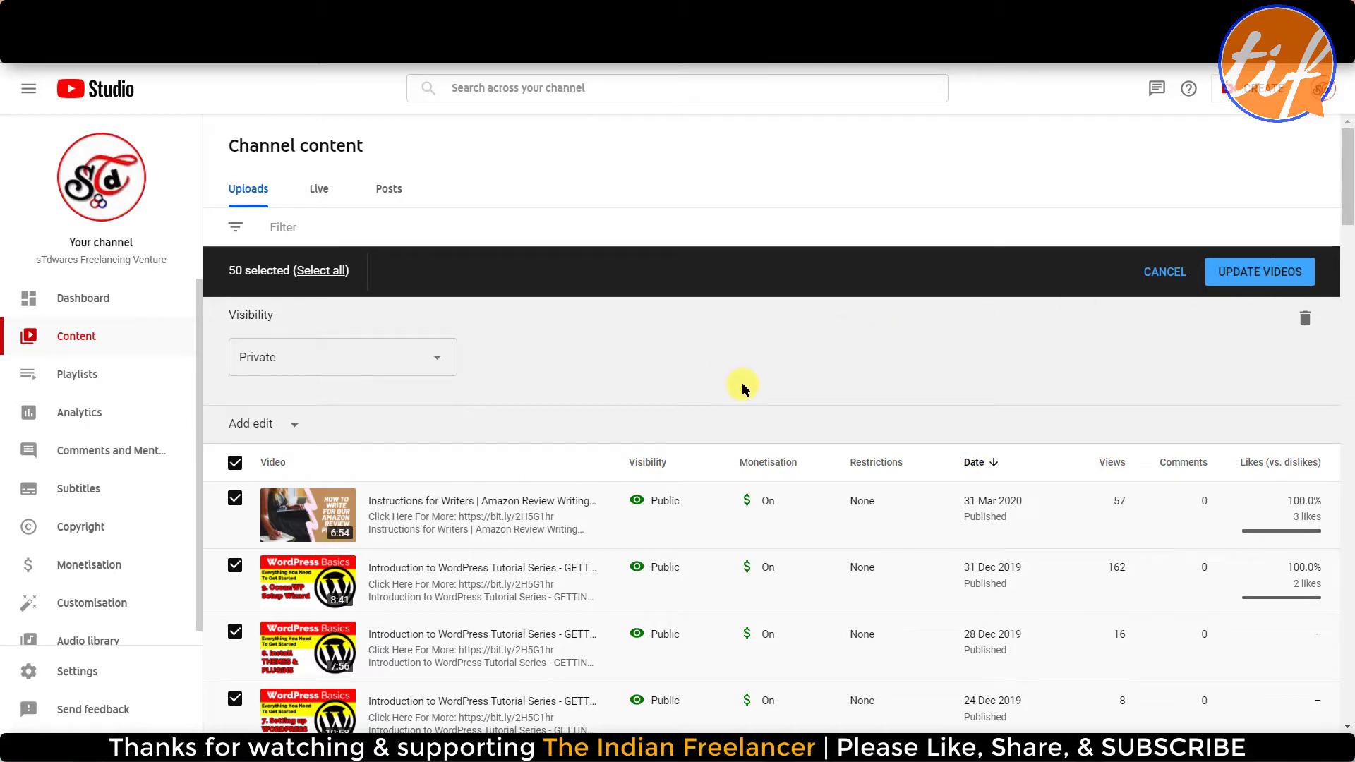
Scroll down the content list, with the Private bulk edit staged for all 50 uploads
scroll(748, 423, down, 6)
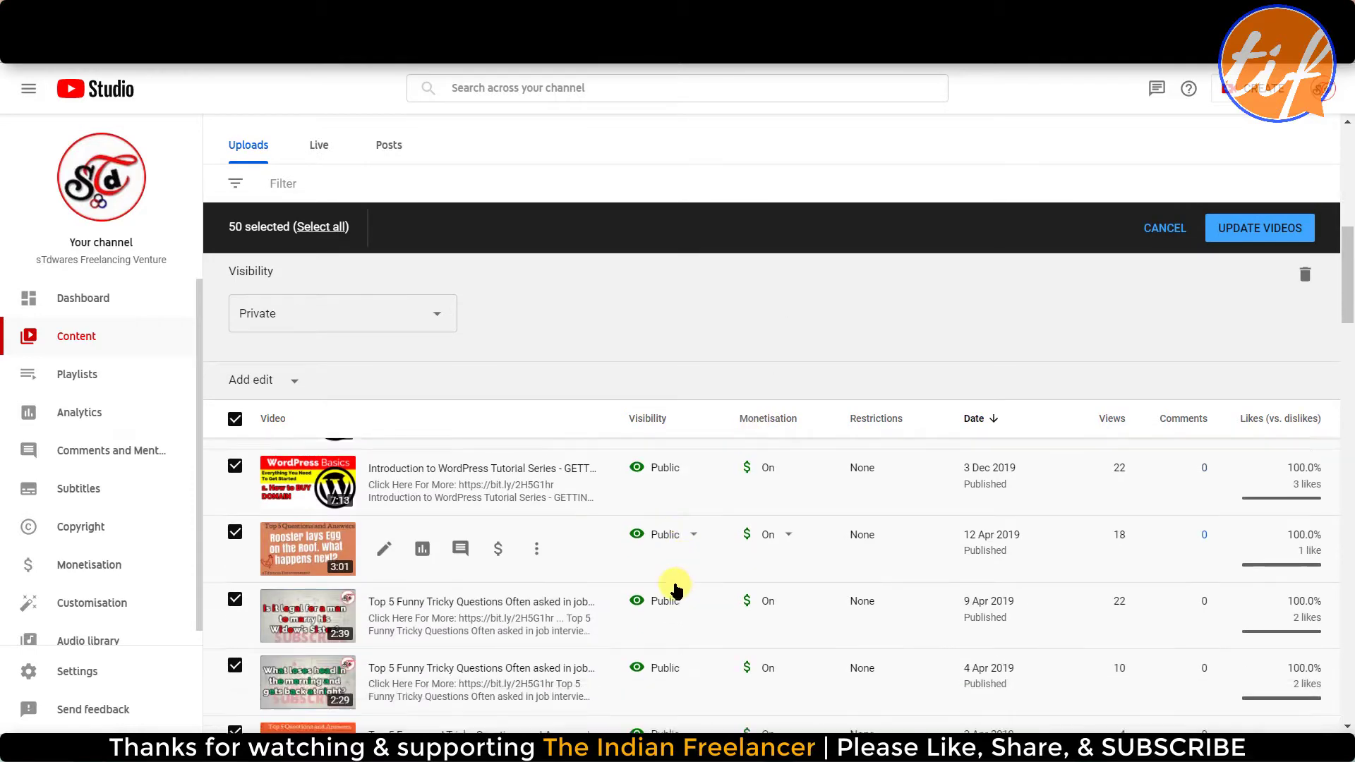
Exclude the copyright-claimed Mahalaya video and submit the Private update for the remaining 49
scroll(670, 589, down, 7)
scroll(639, 593, down, 10)
scroll(628, 599, down, 2)
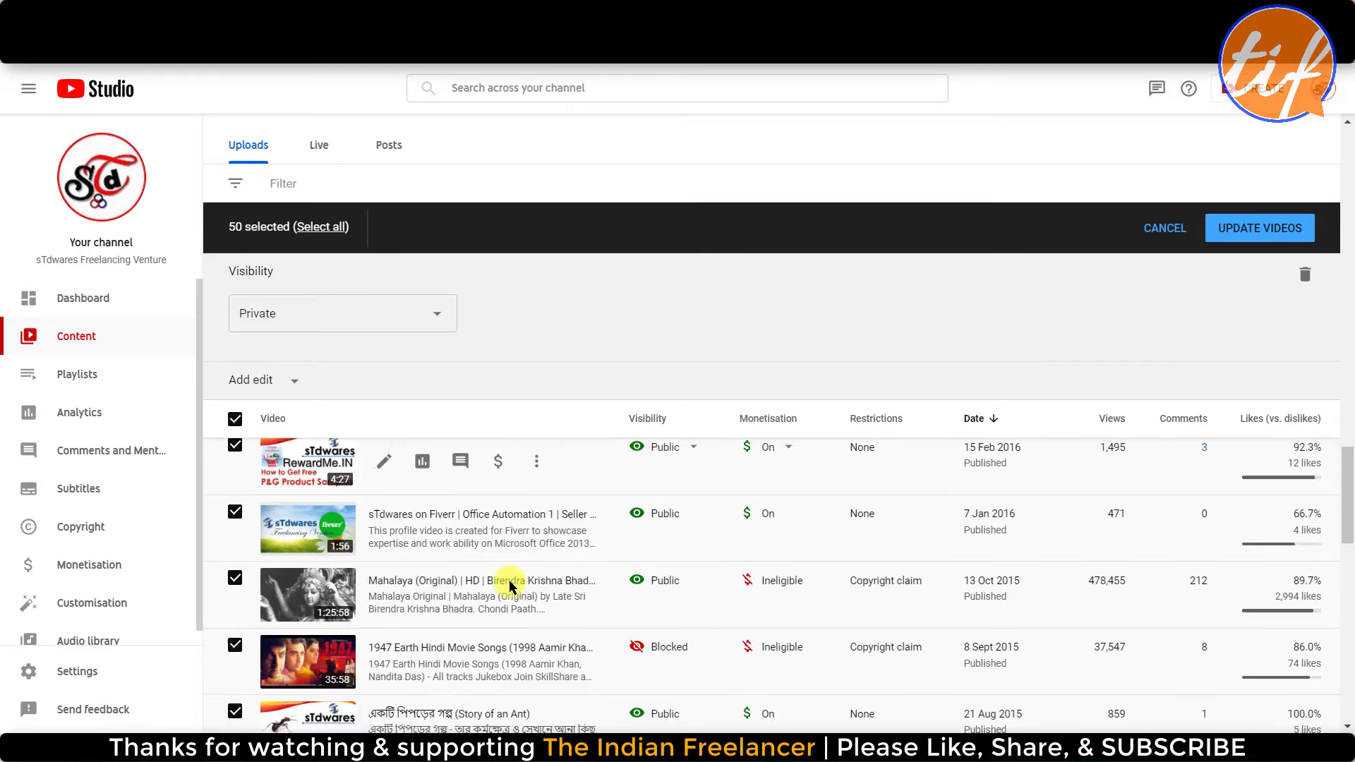
click(235, 575)
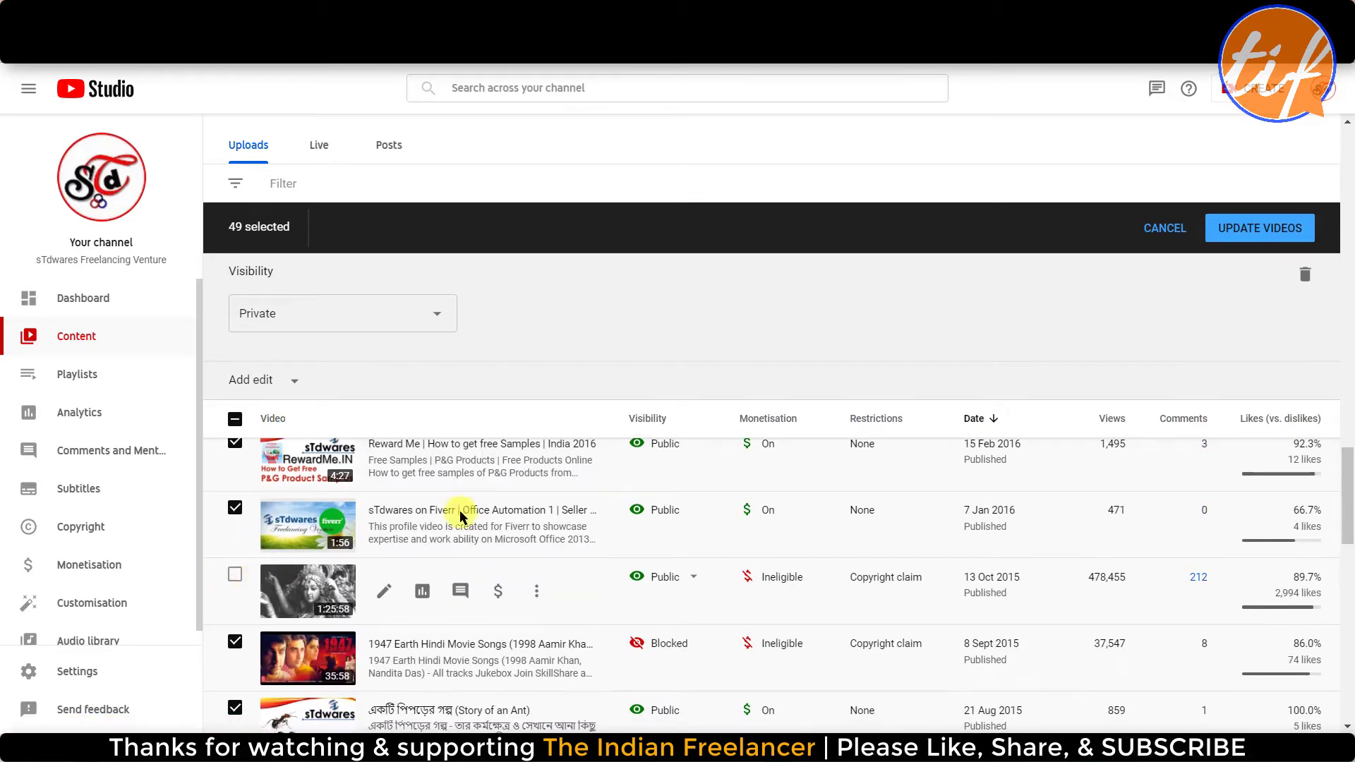
click(1265, 235)
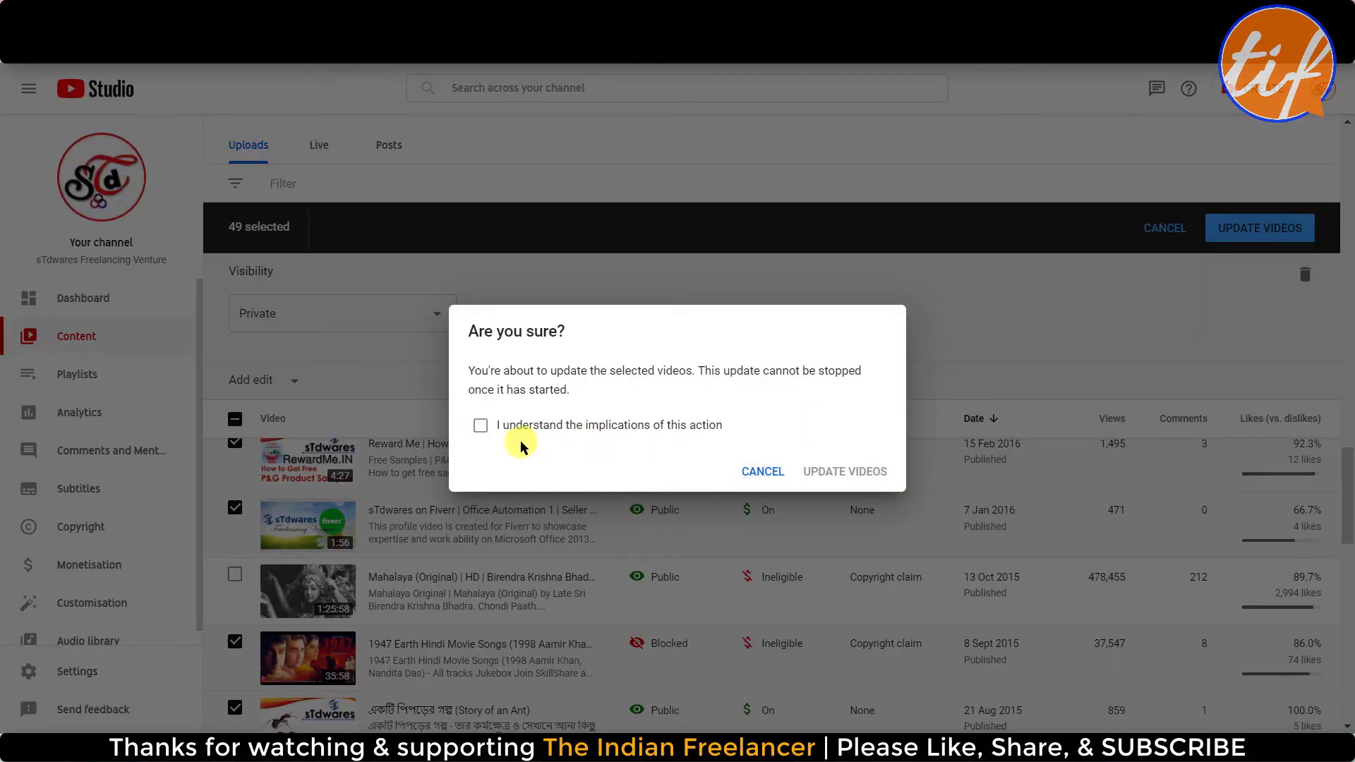
Acknowledge the implications, update the 49 videos to Private, and open channel Settings
click(481, 426)
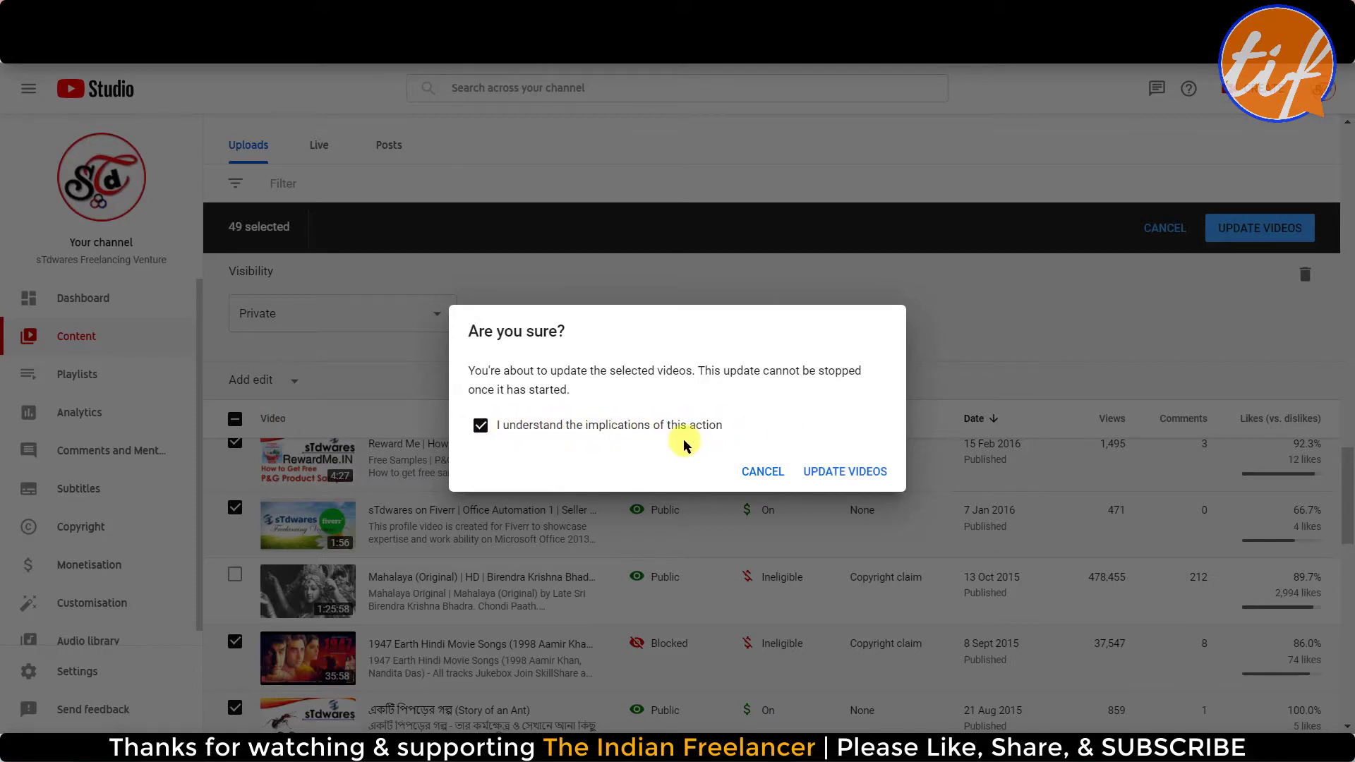
click(851, 472)
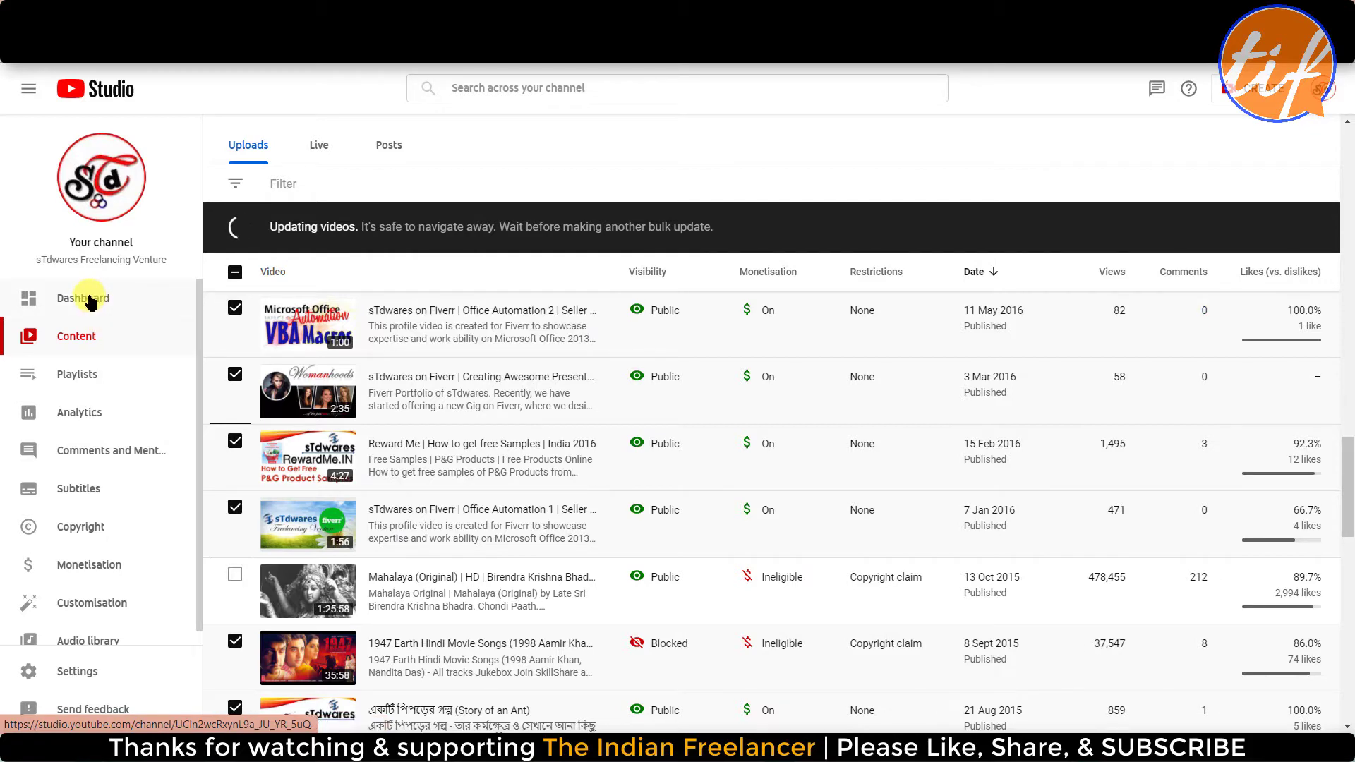
click(73, 674)
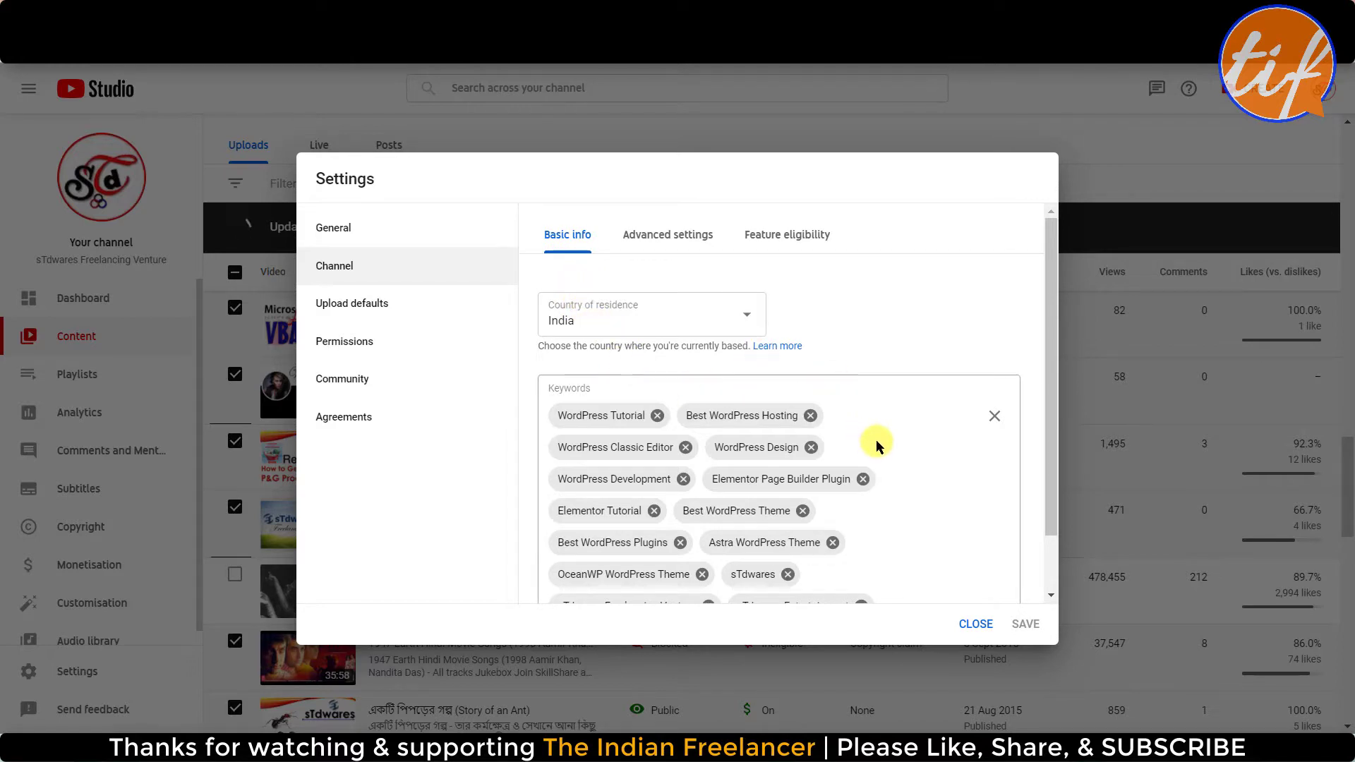
Remove the WordPress Tutorial keyword and delete all remaining channel keywords
click(657, 416)
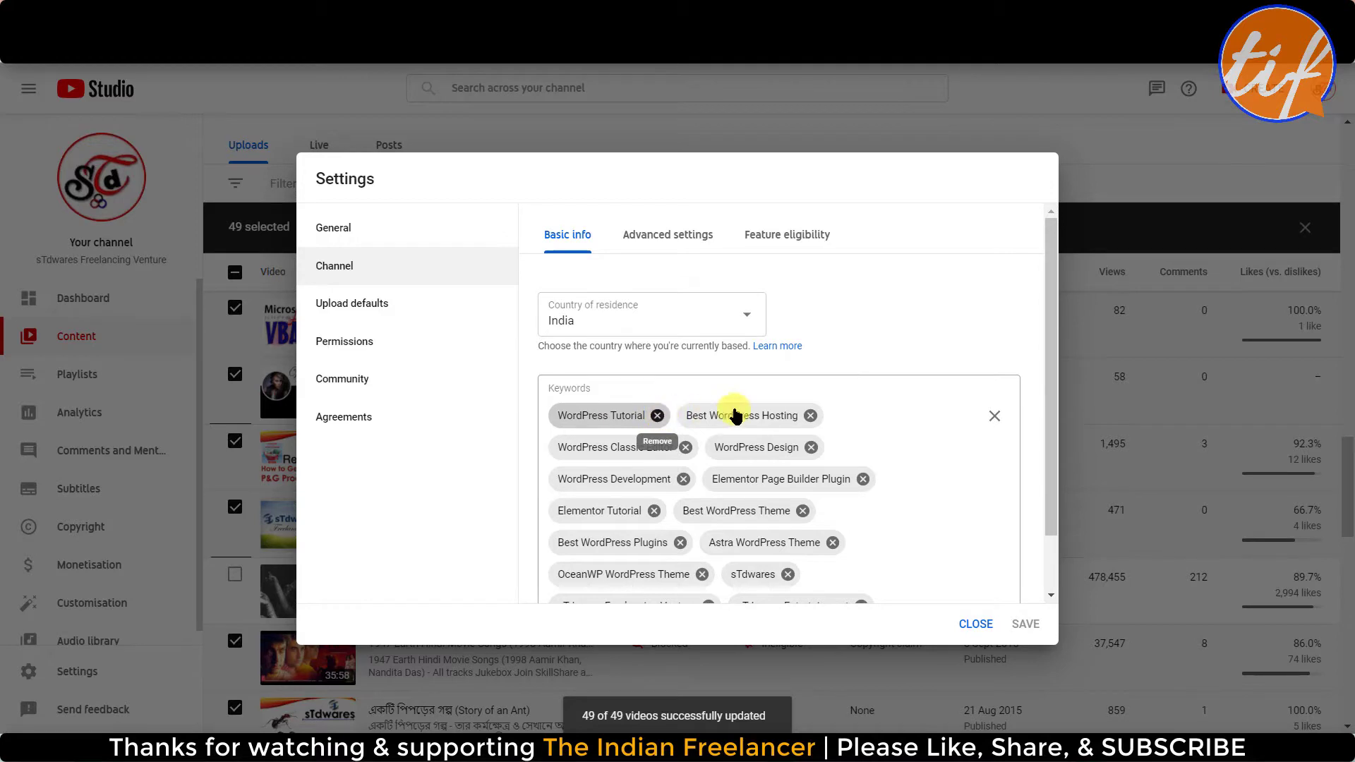
click(991, 416)
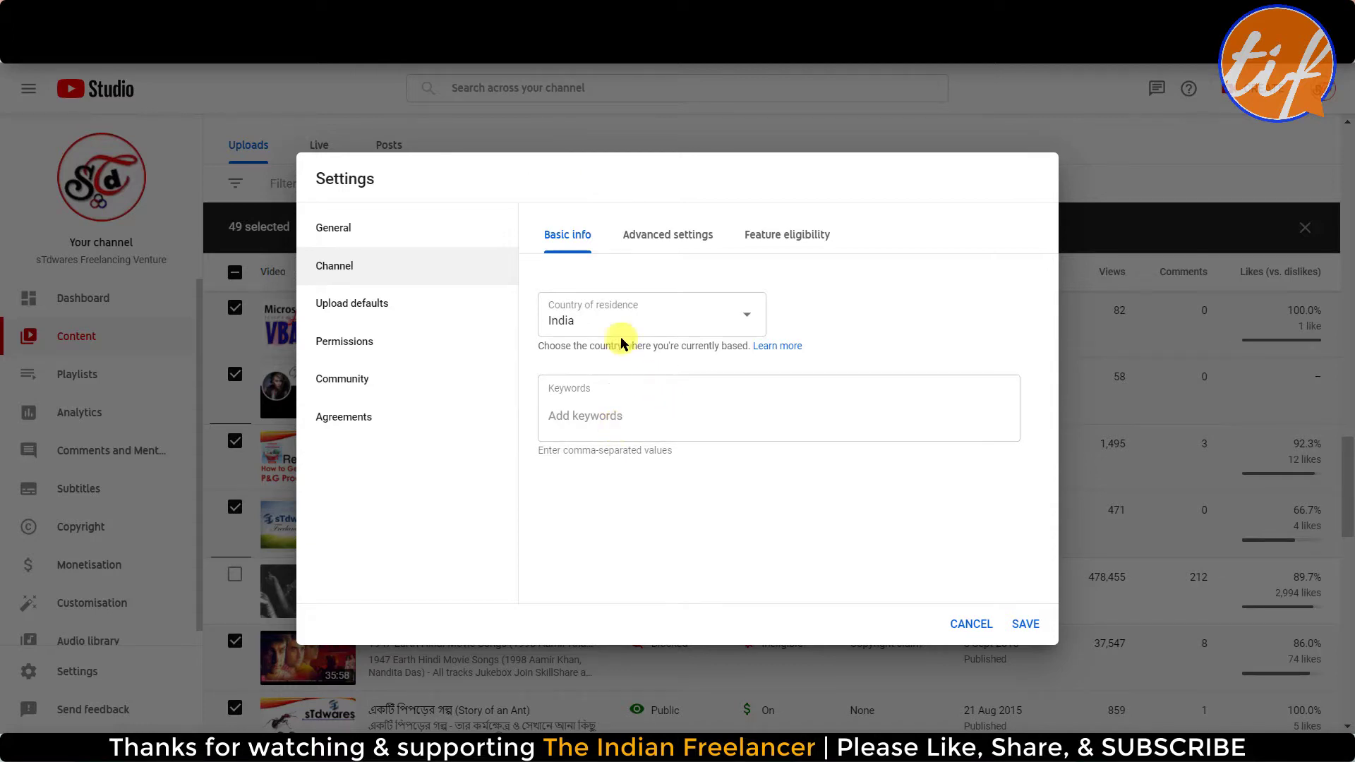
Review the channel's Advanced settings and Feature eligibility tabs
click(658, 238)
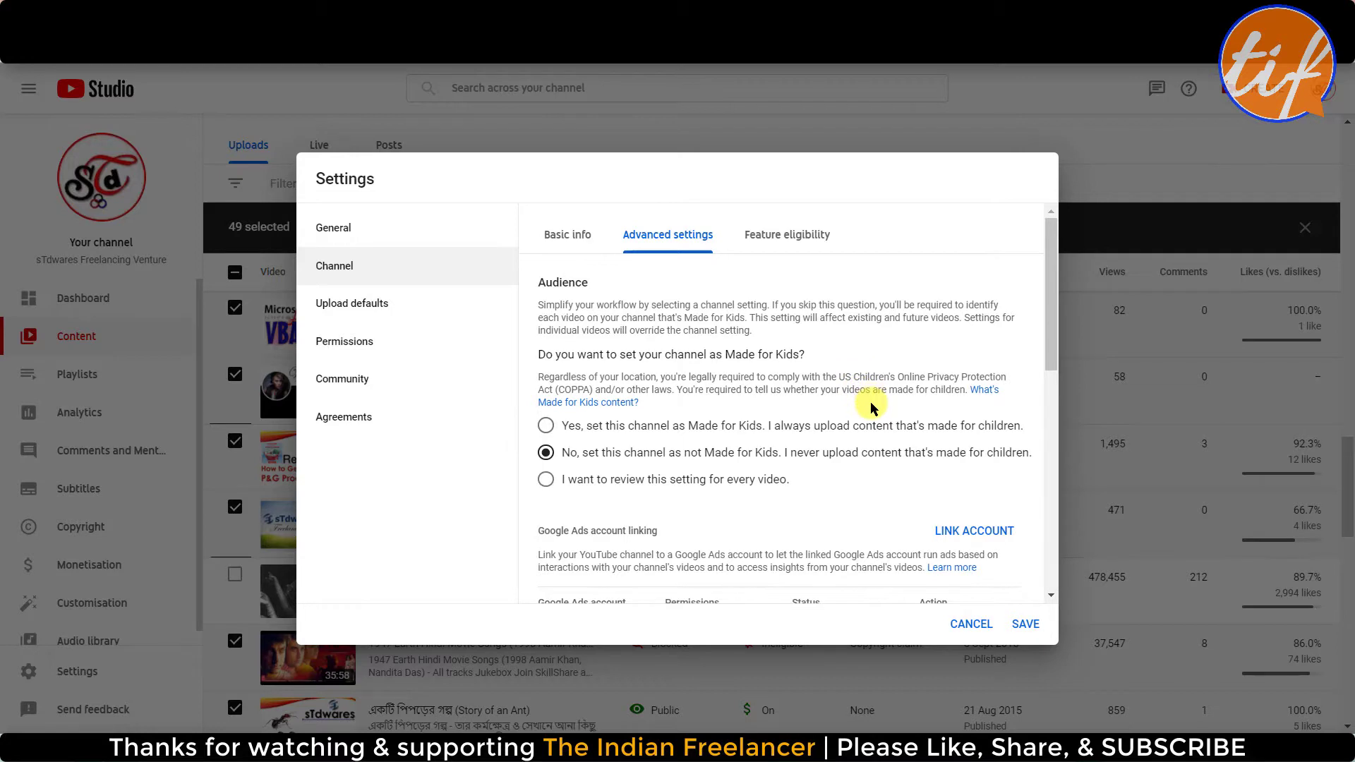
scroll(867, 401, down, 10)
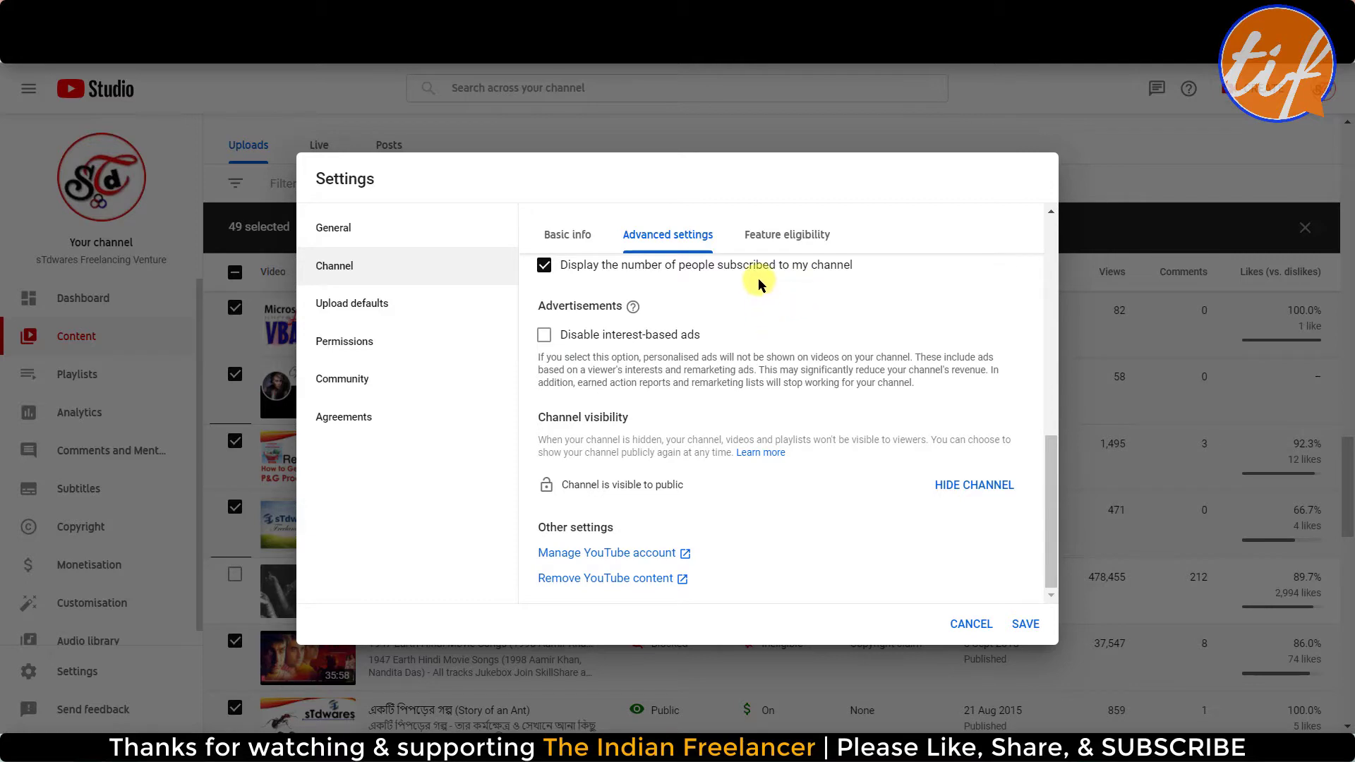
click(791, 240)
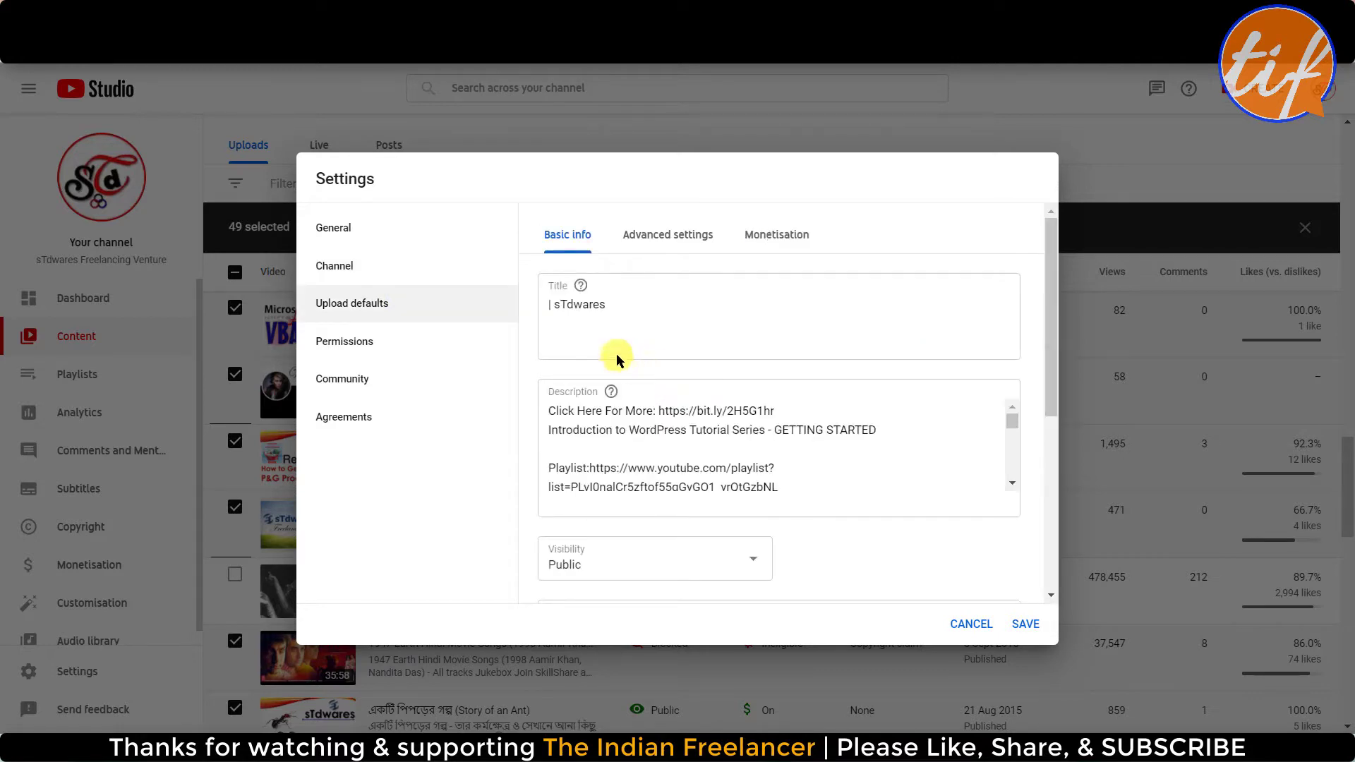
Delete the default upload title and the WordPress tutorial description text
drag(613, 310, 533, 311)
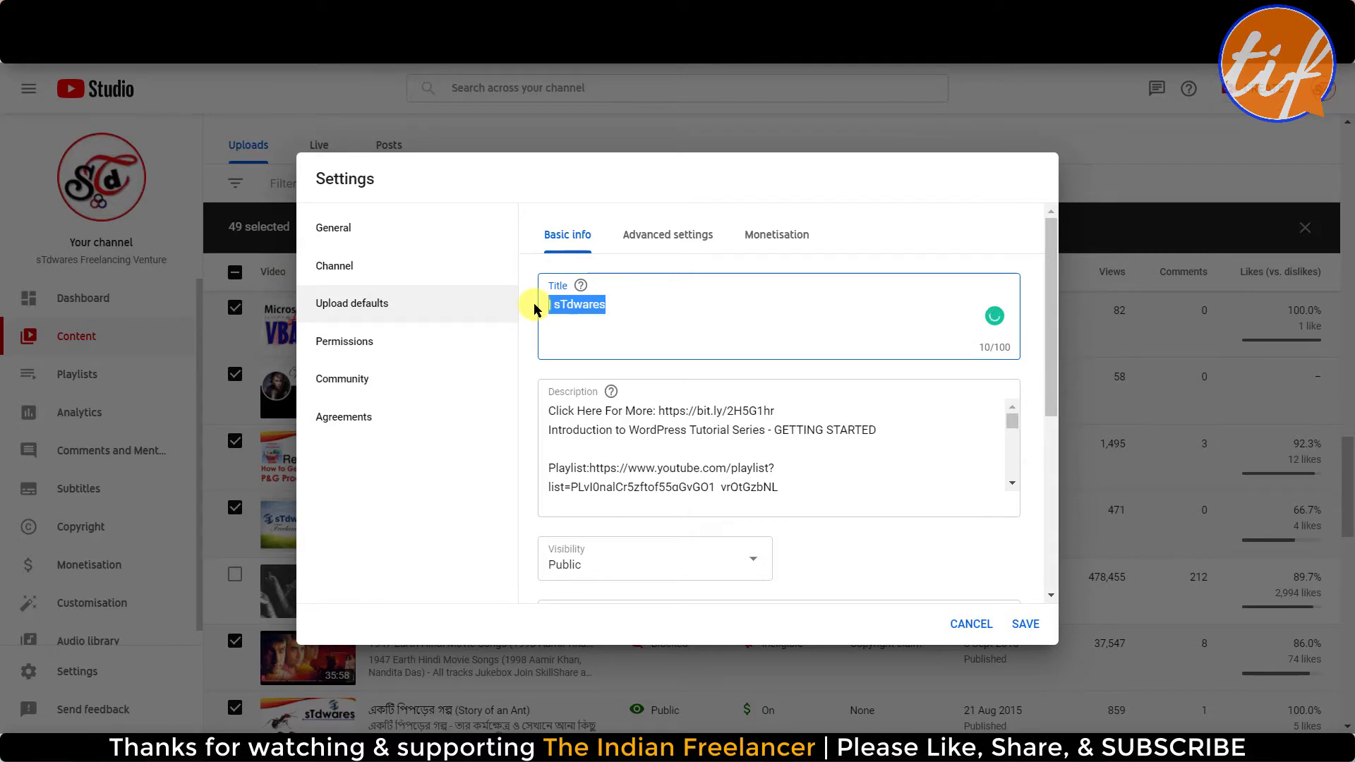
key(BackSpace)
click(712, 451)
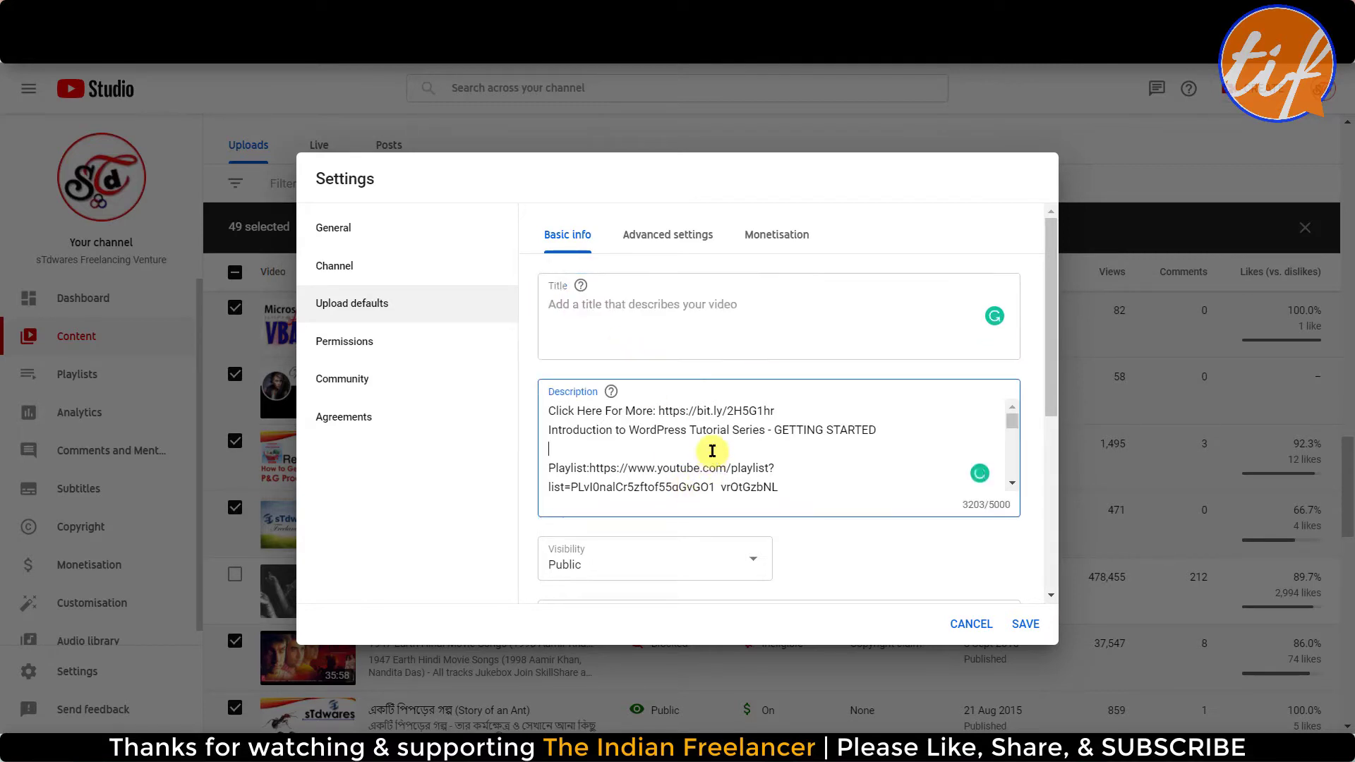
key(ctrl+a)
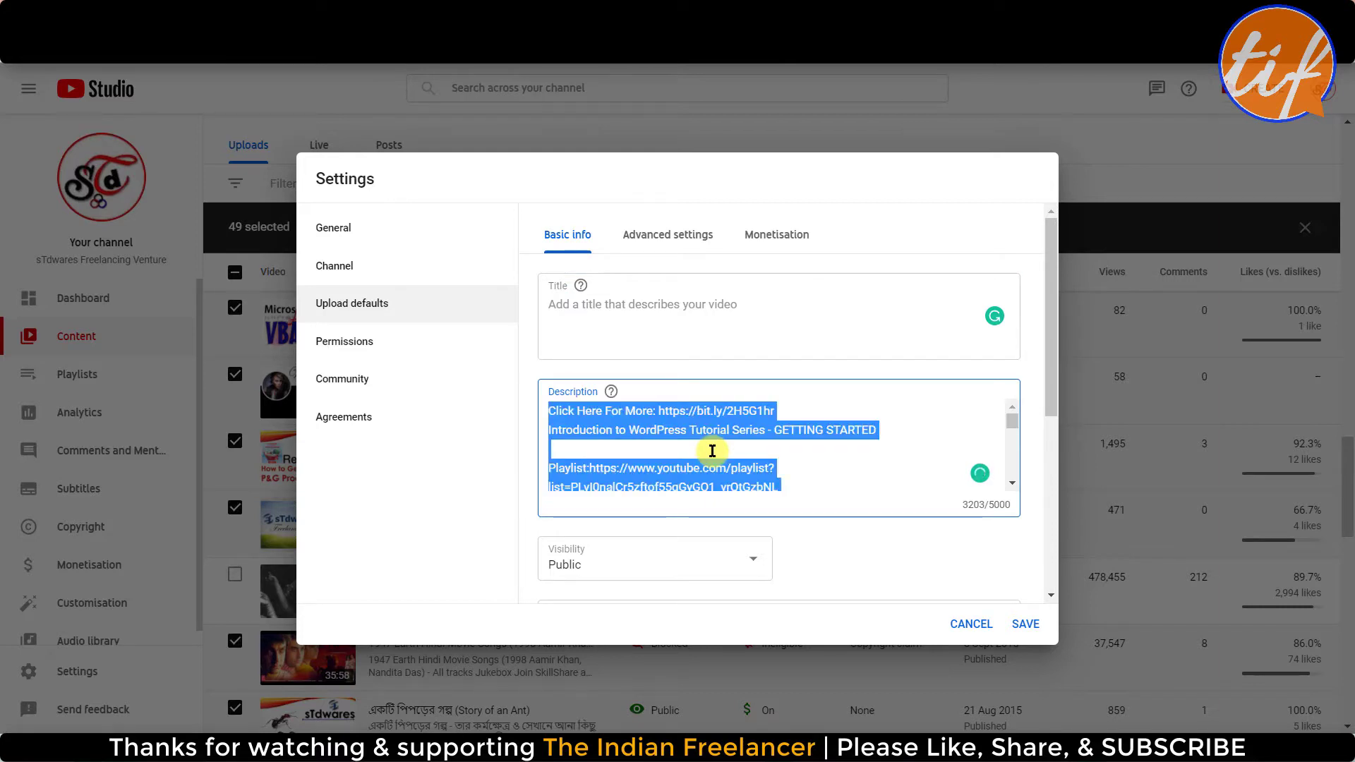
key(BackSpace)
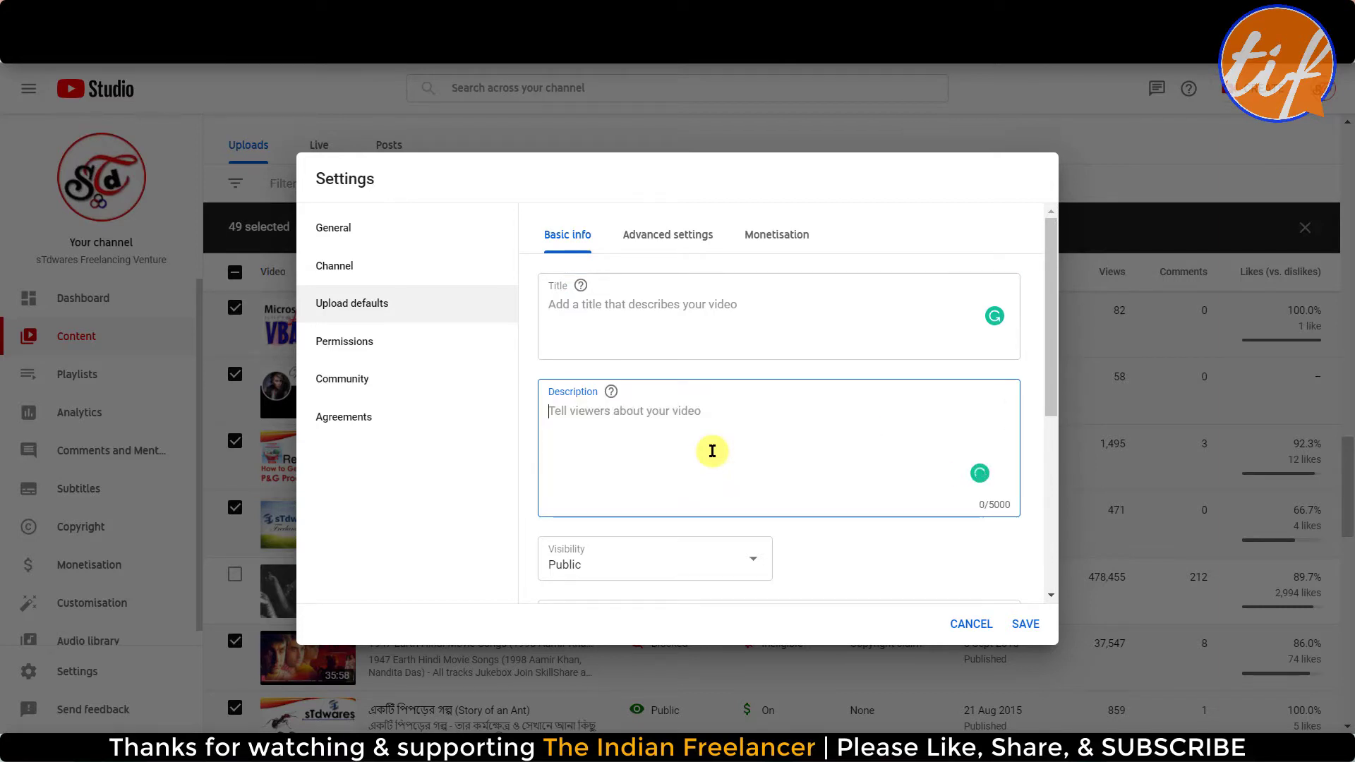
Clear all default tags and set the default upload visibility to Unlisted
scroll(844, 515, down, 2)
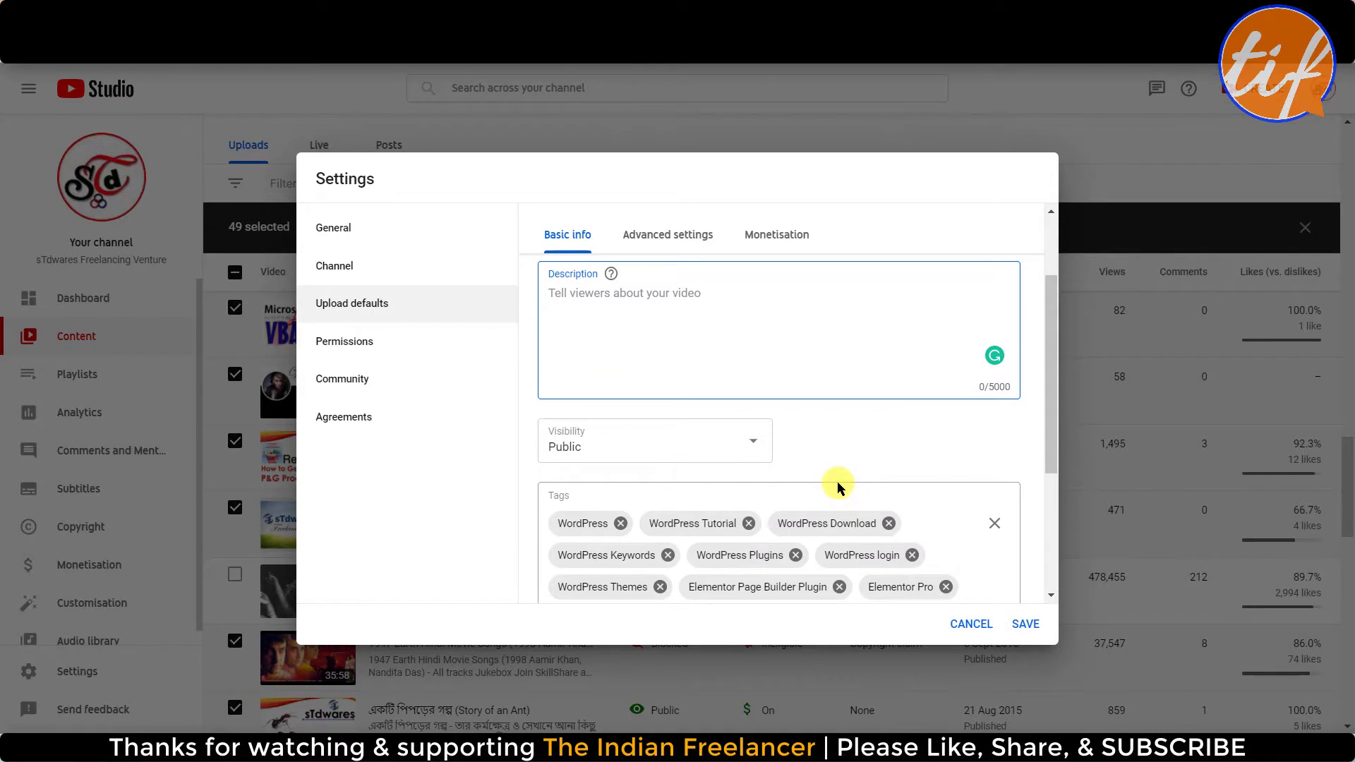
scroll(918, 523, down, 3)
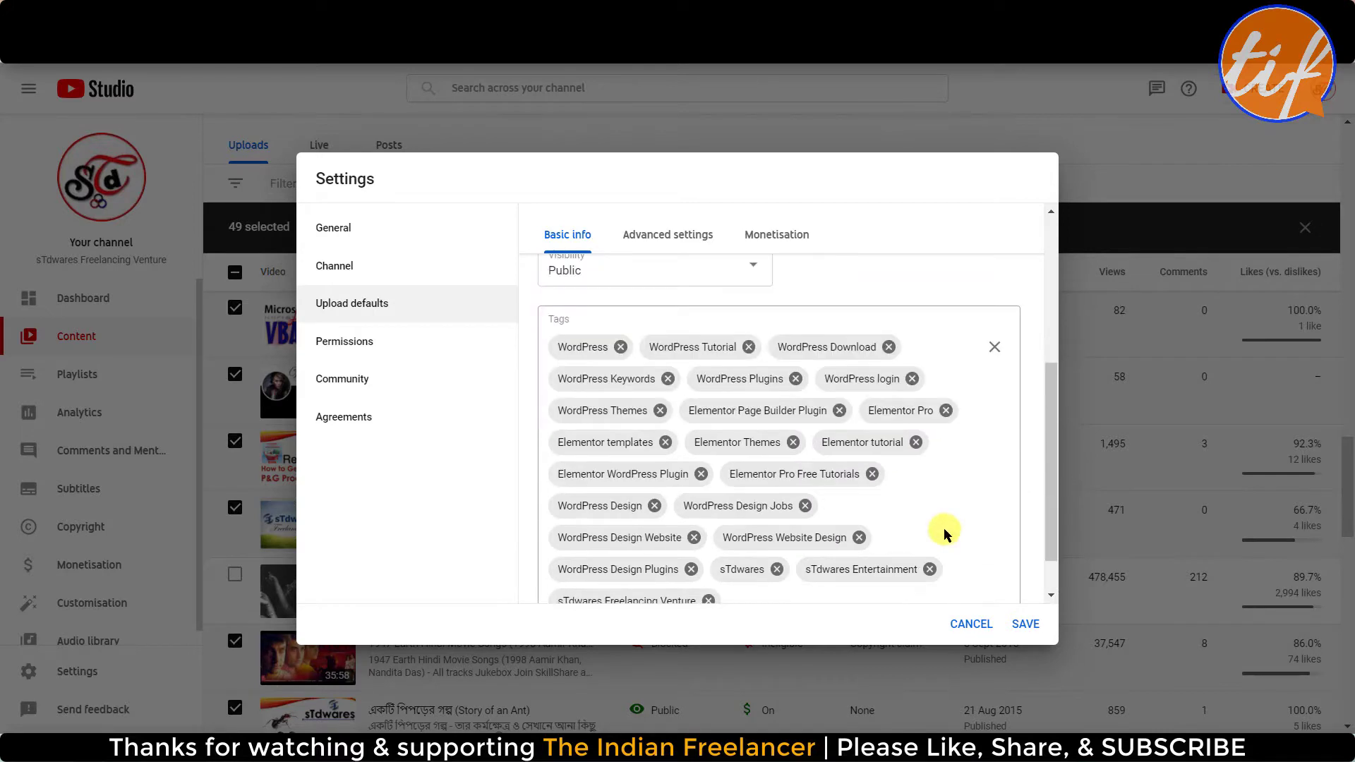
click(995, 346)
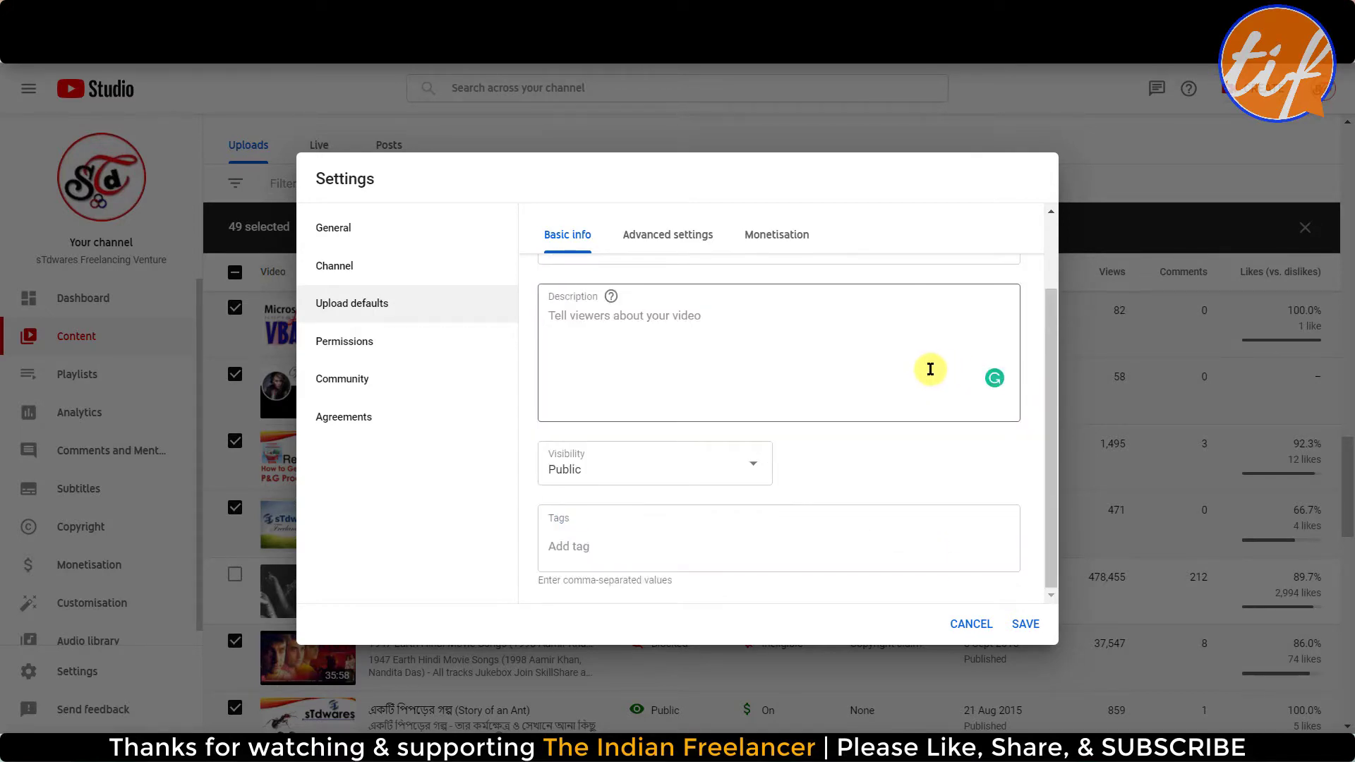
click(728, 472)
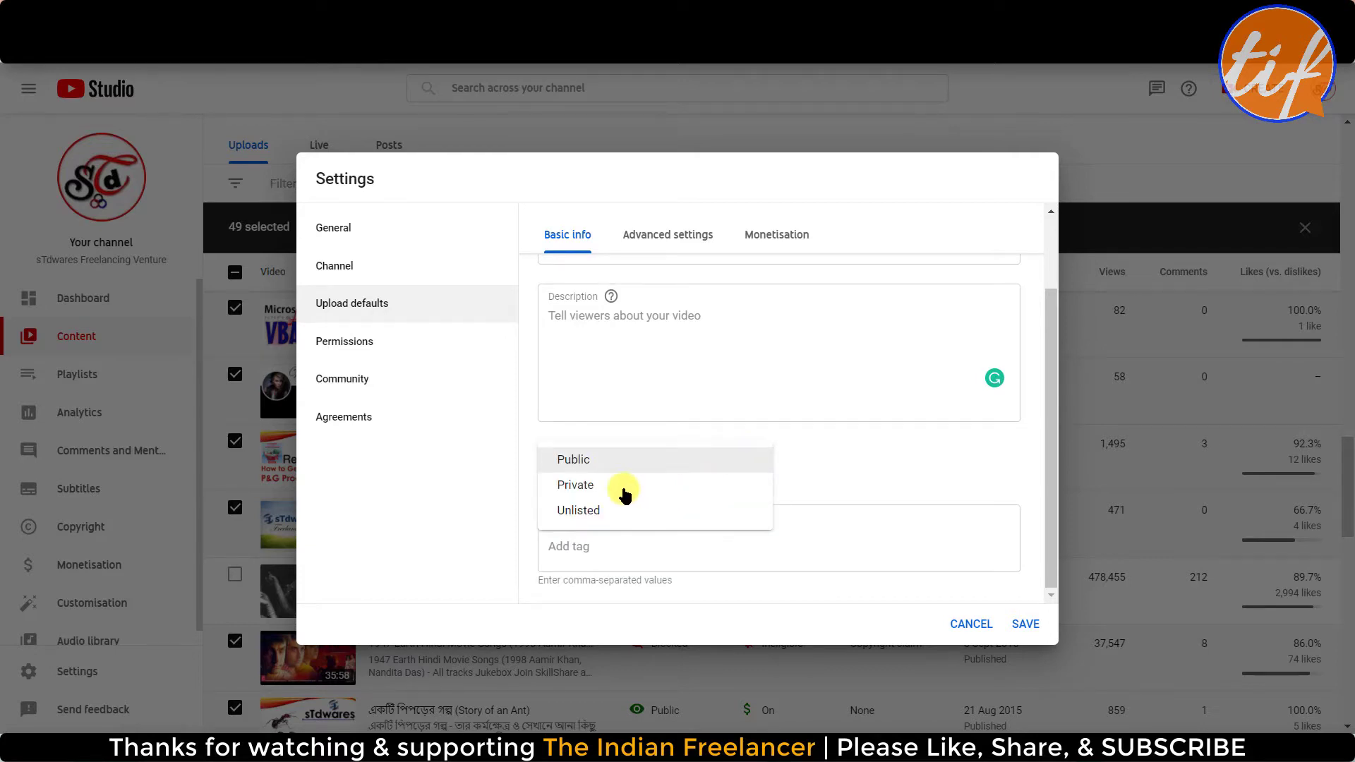
click(592, 513)
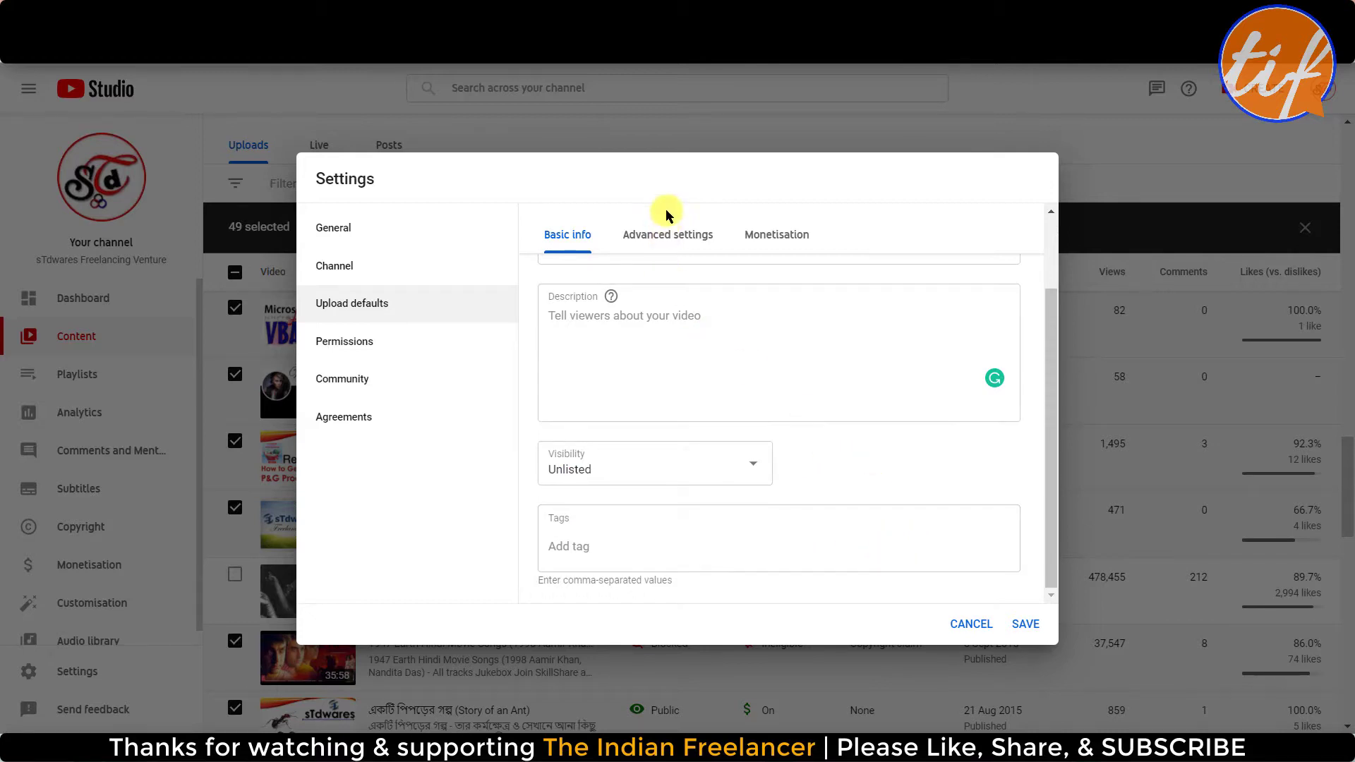
Review the upload defaults' Advanced settings and Monetisation tabs, then open channel Permissions
click(679, 235)
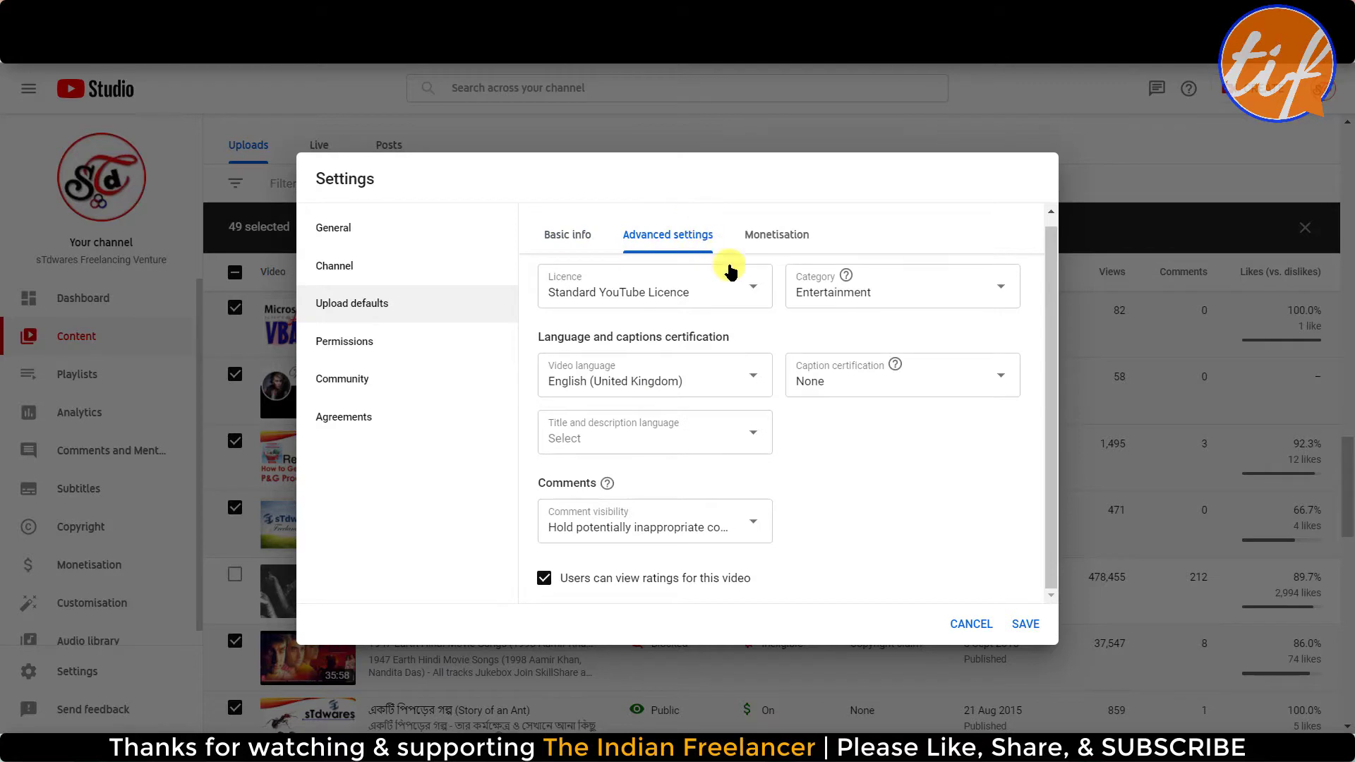
scroll(853, 480, up, 1)
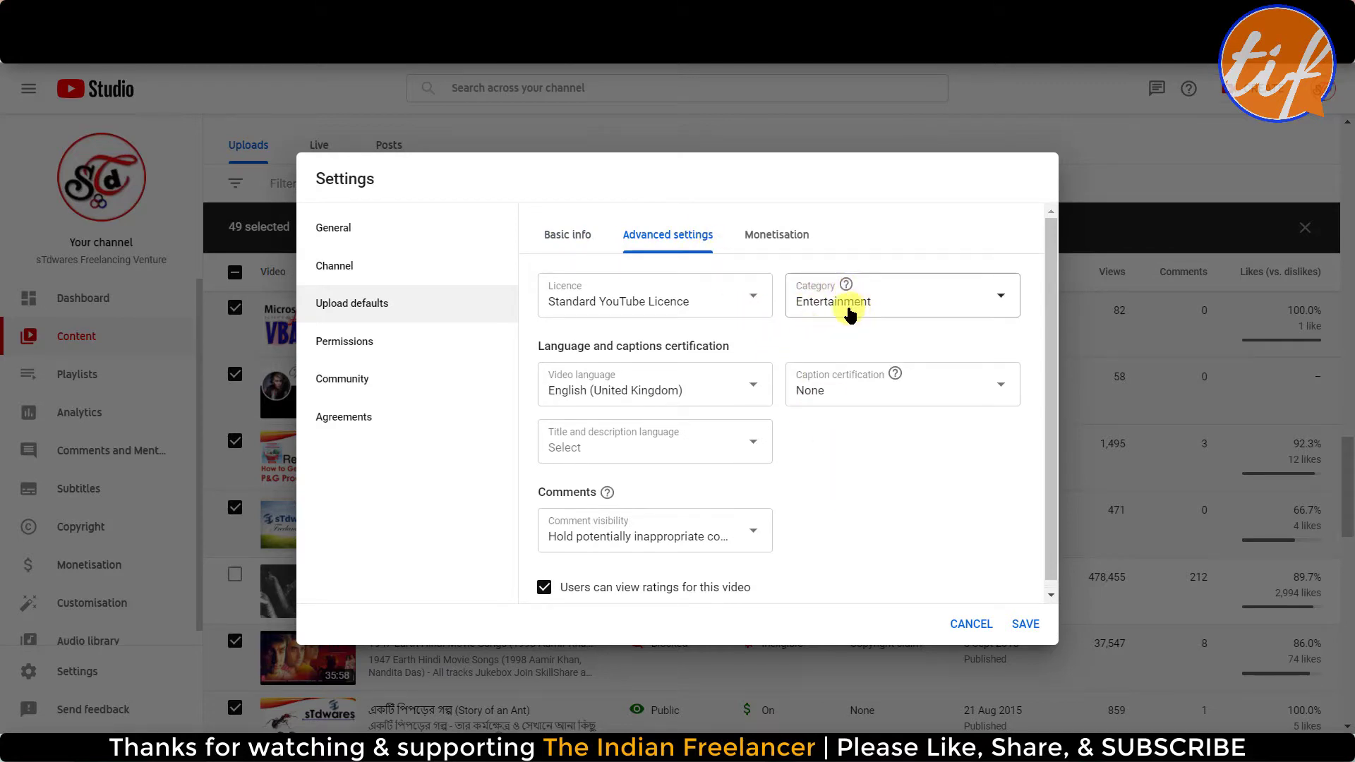
click(772, 237)
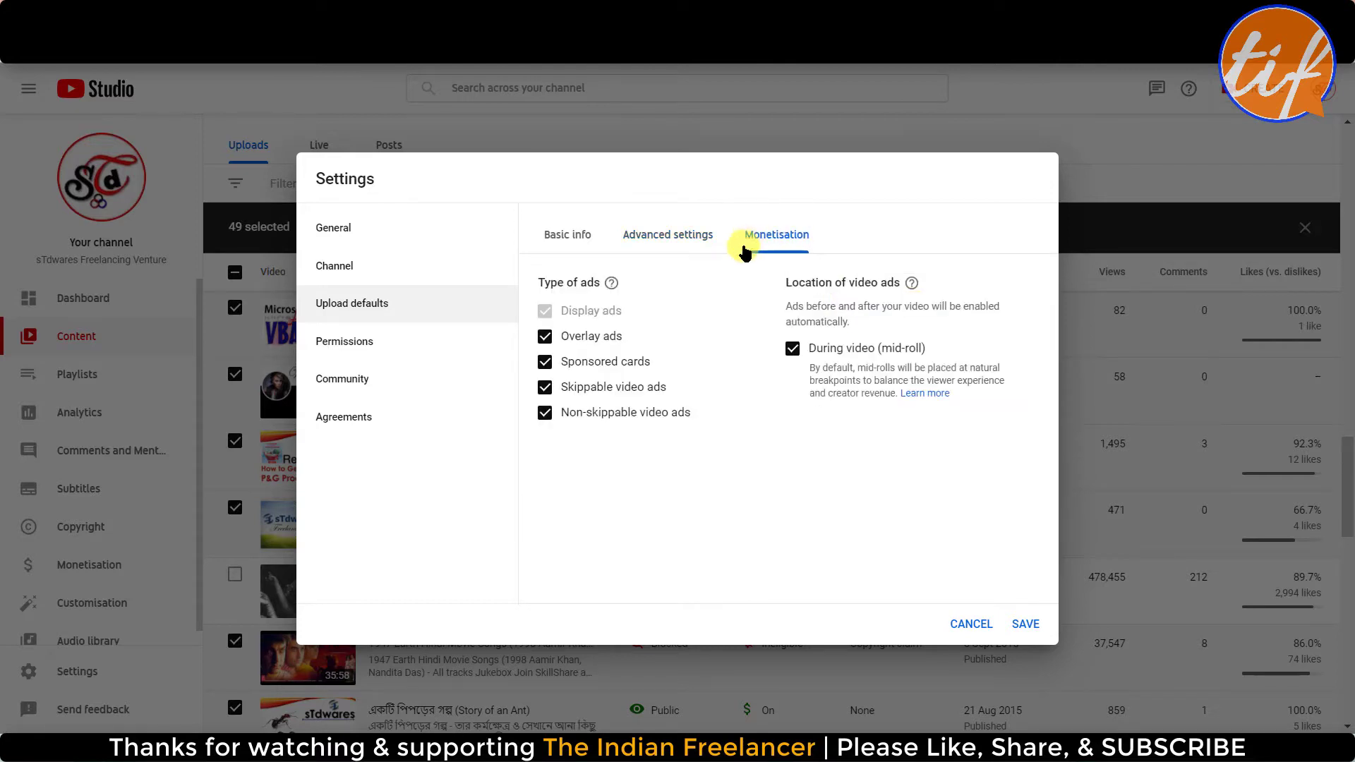
click(573, 242)
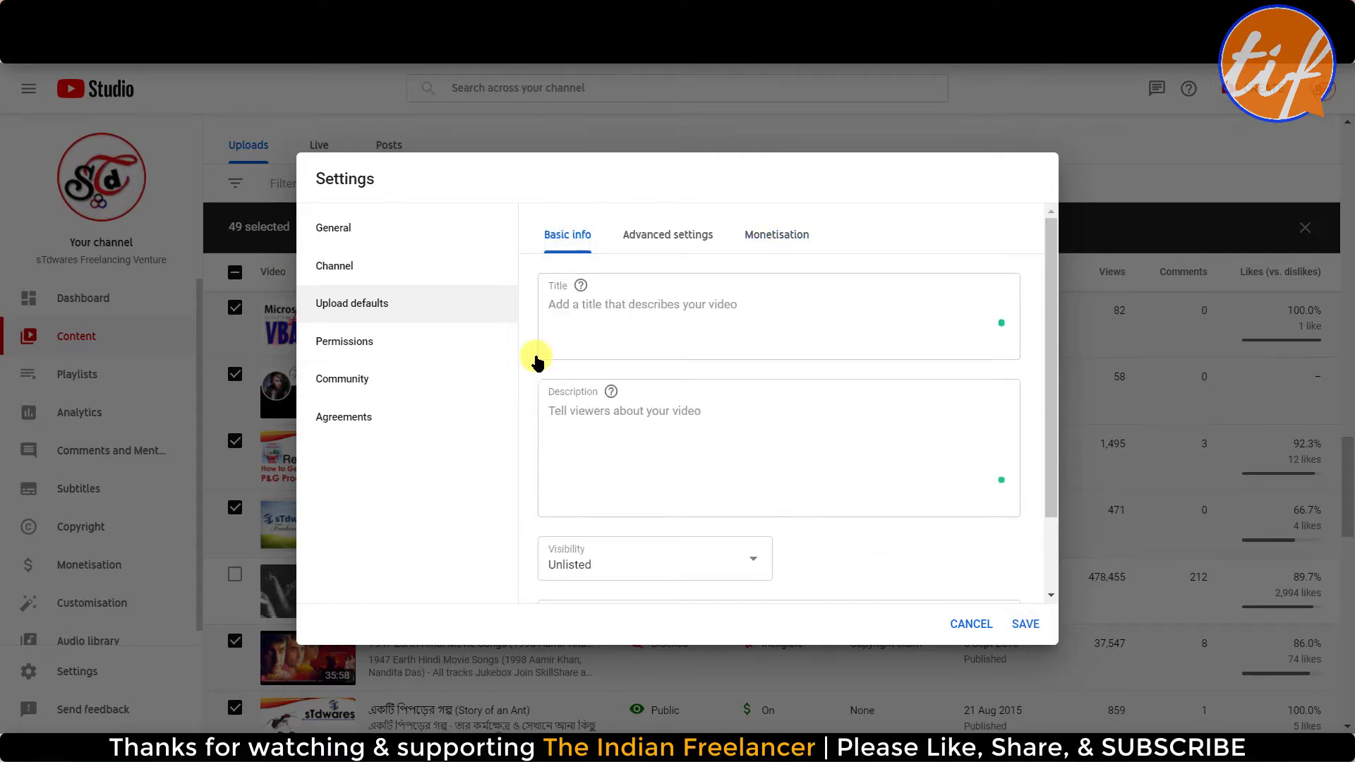
click(346, 349)
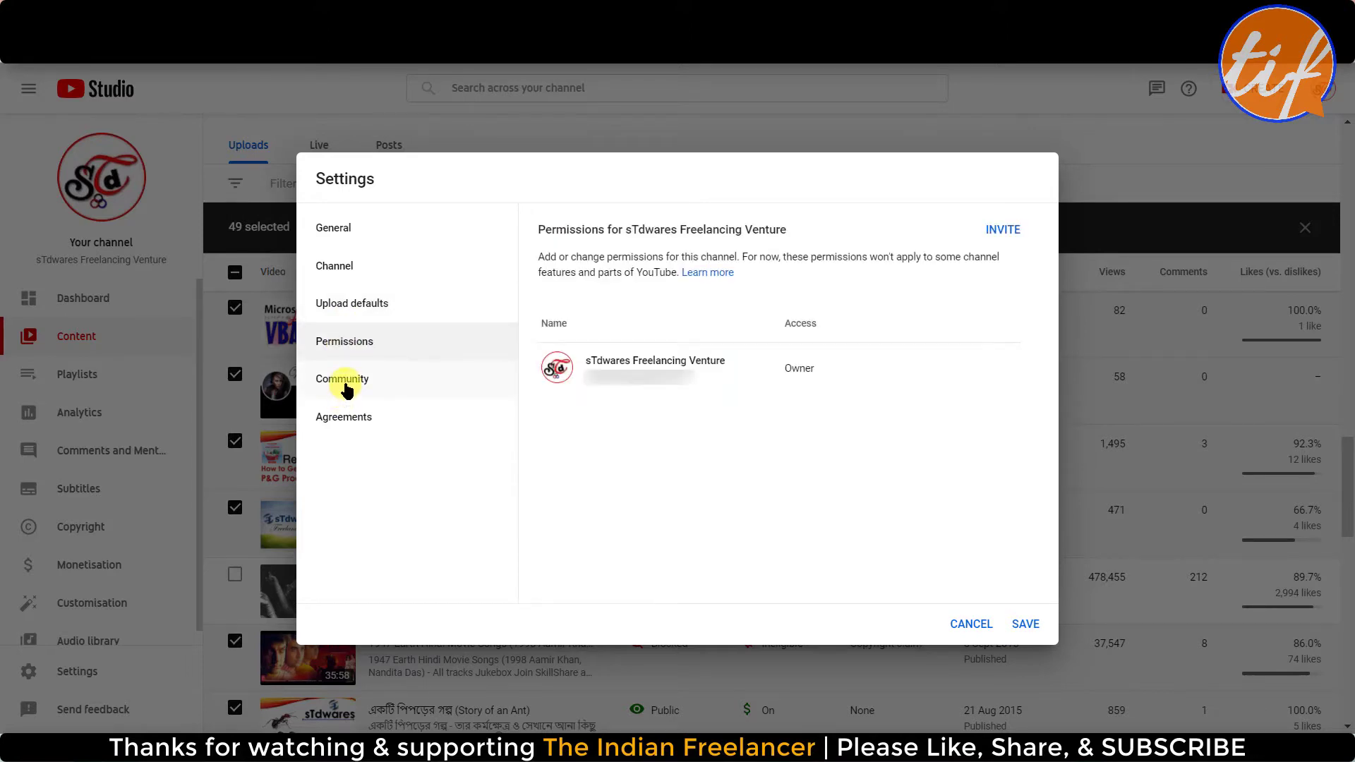
Browse the Community automated filters and show the Default comment moderation settings
click(346, 388)
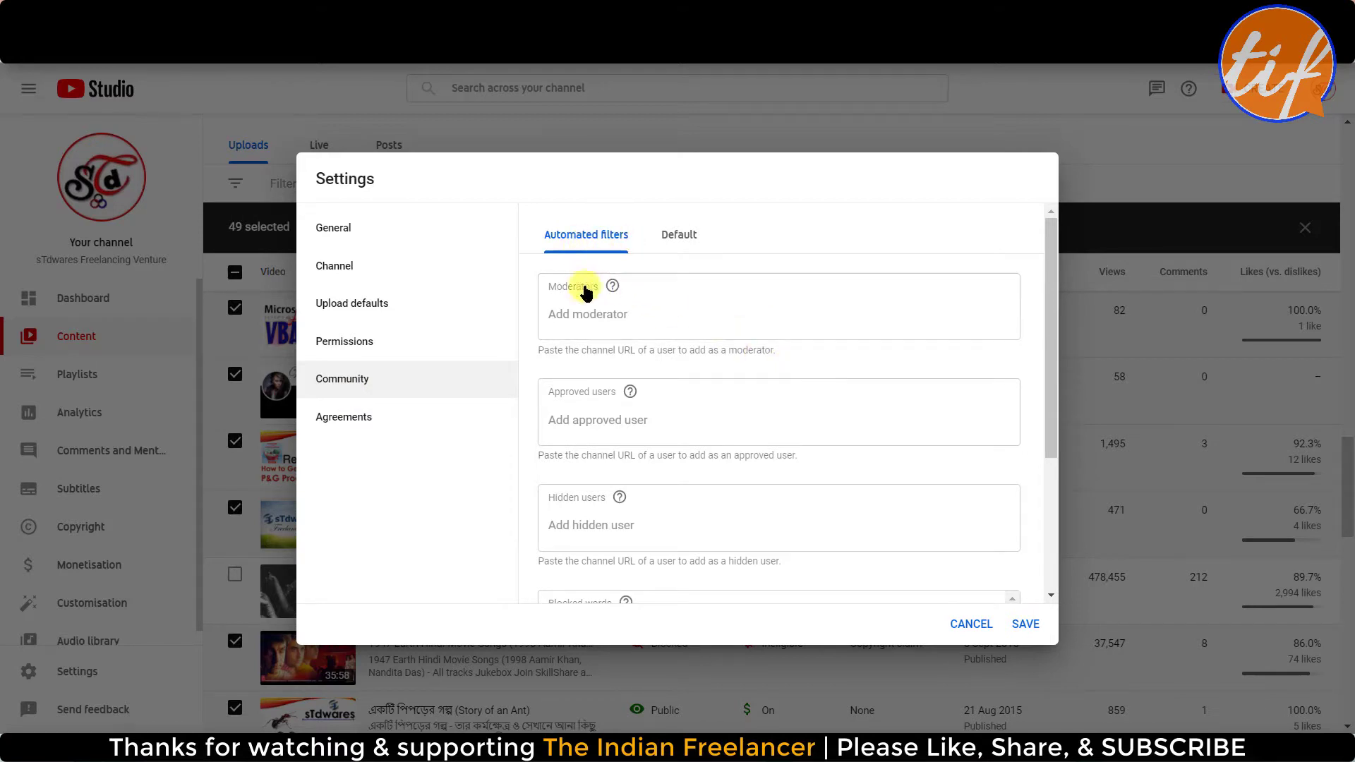
scroll(798, 484, down, 1)
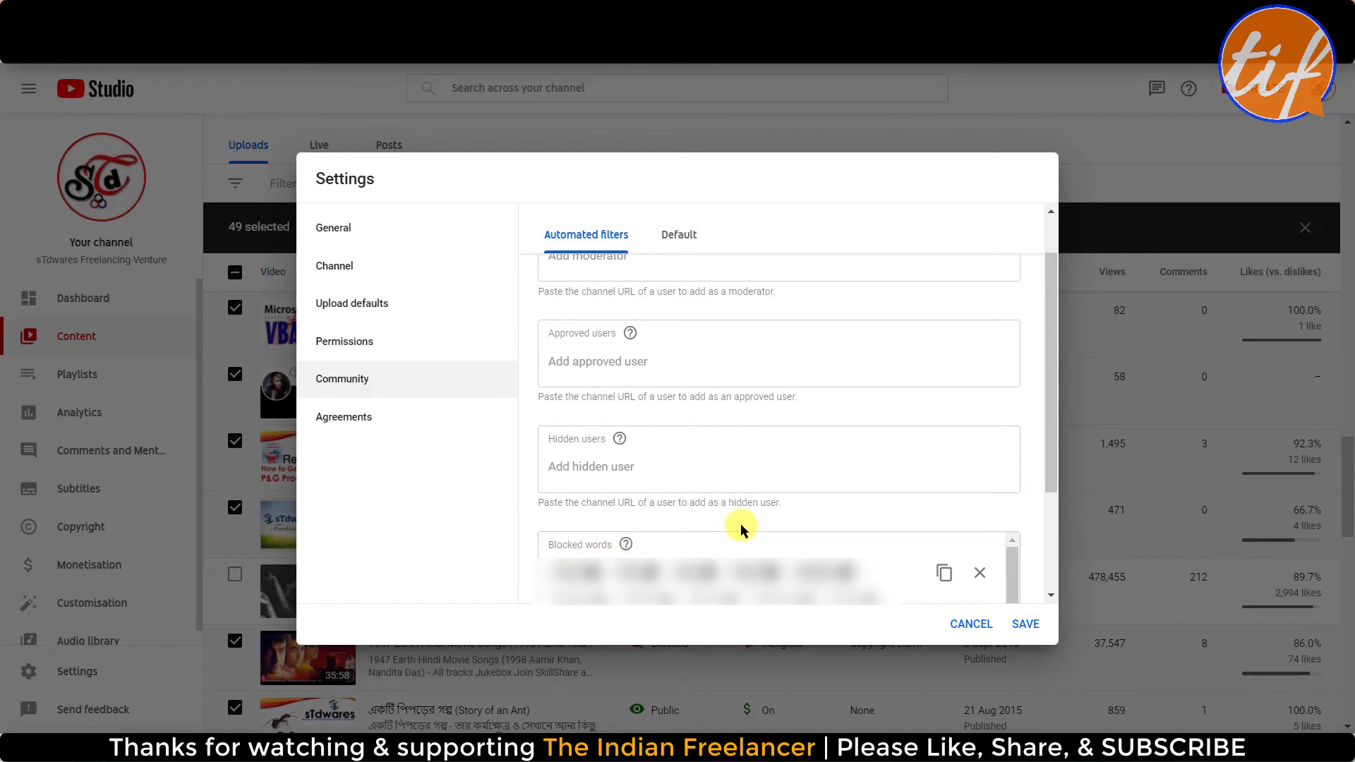
scroll(741, 525, up, 1)
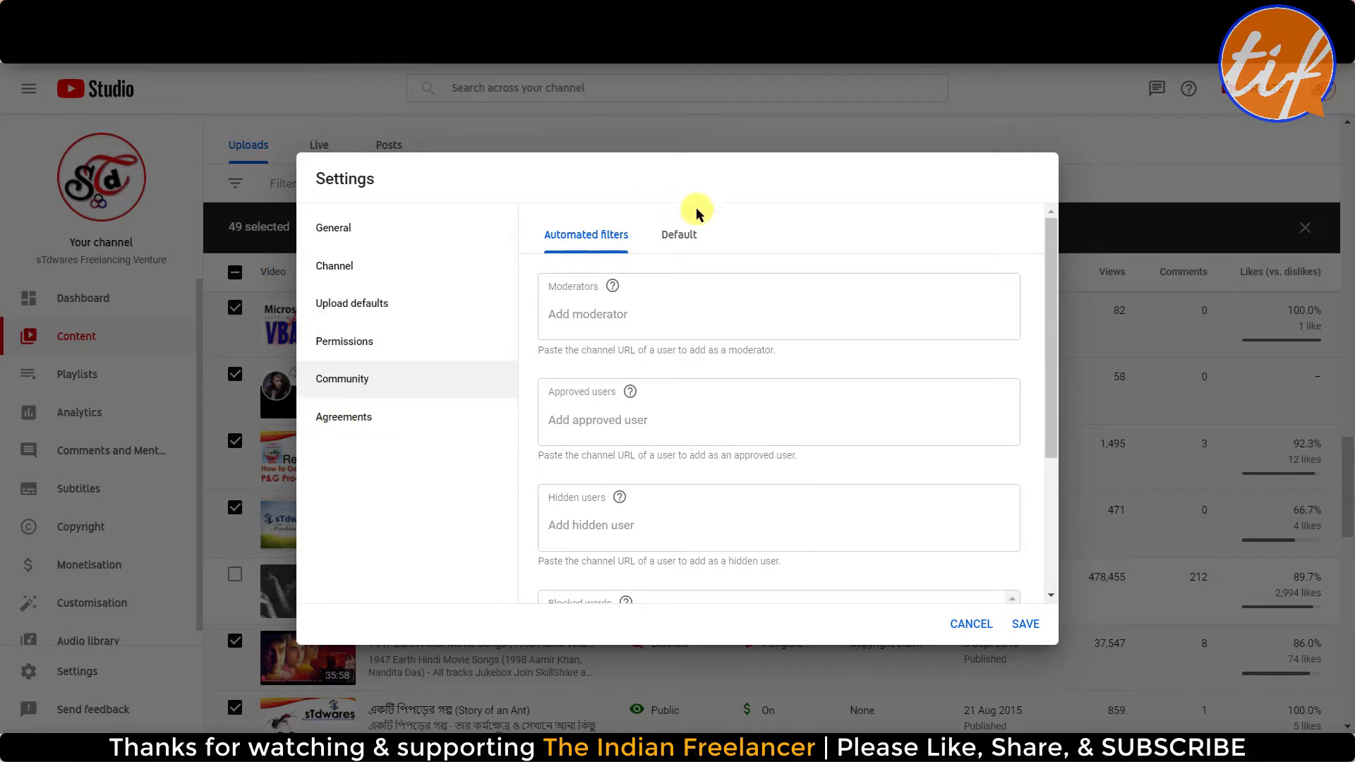
click(673, 237)
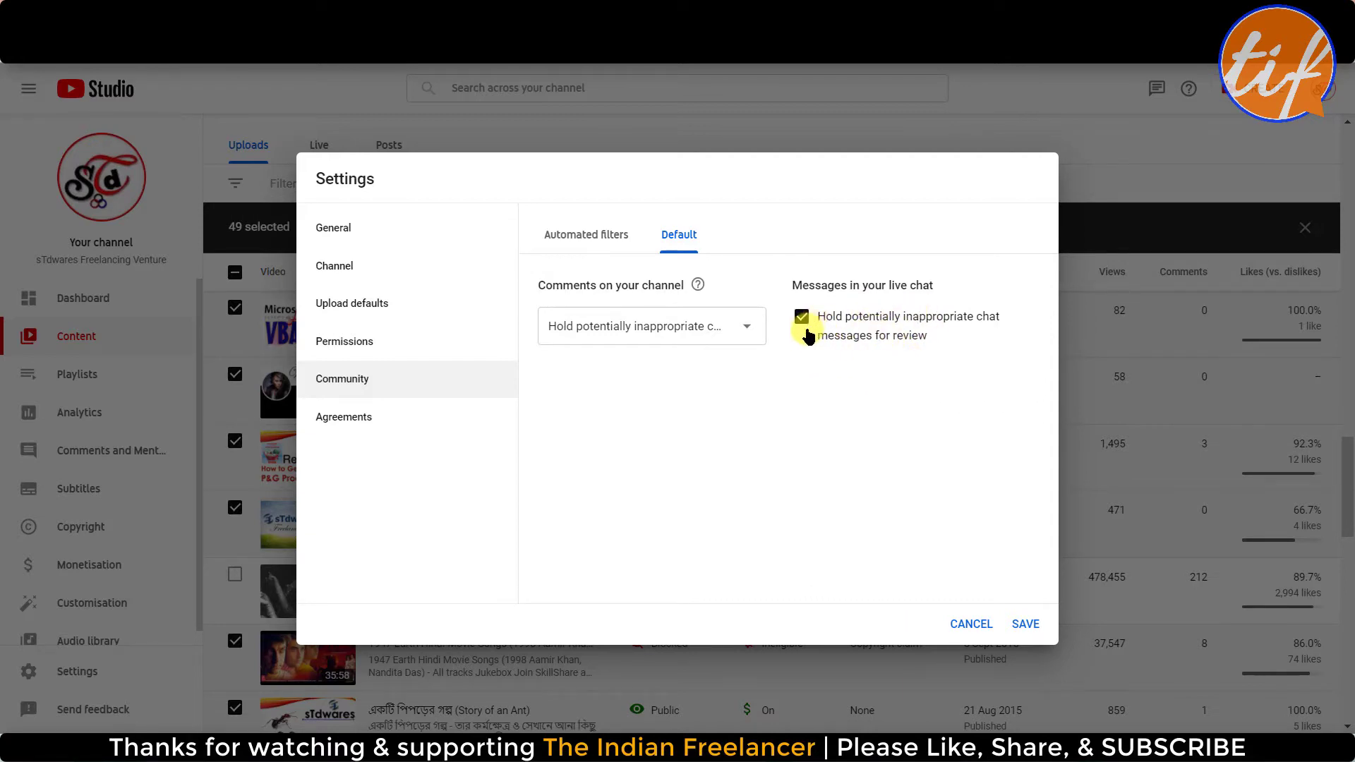
Review the YouTube Partner Programme agreement and save the channel settings
click(359, 432)
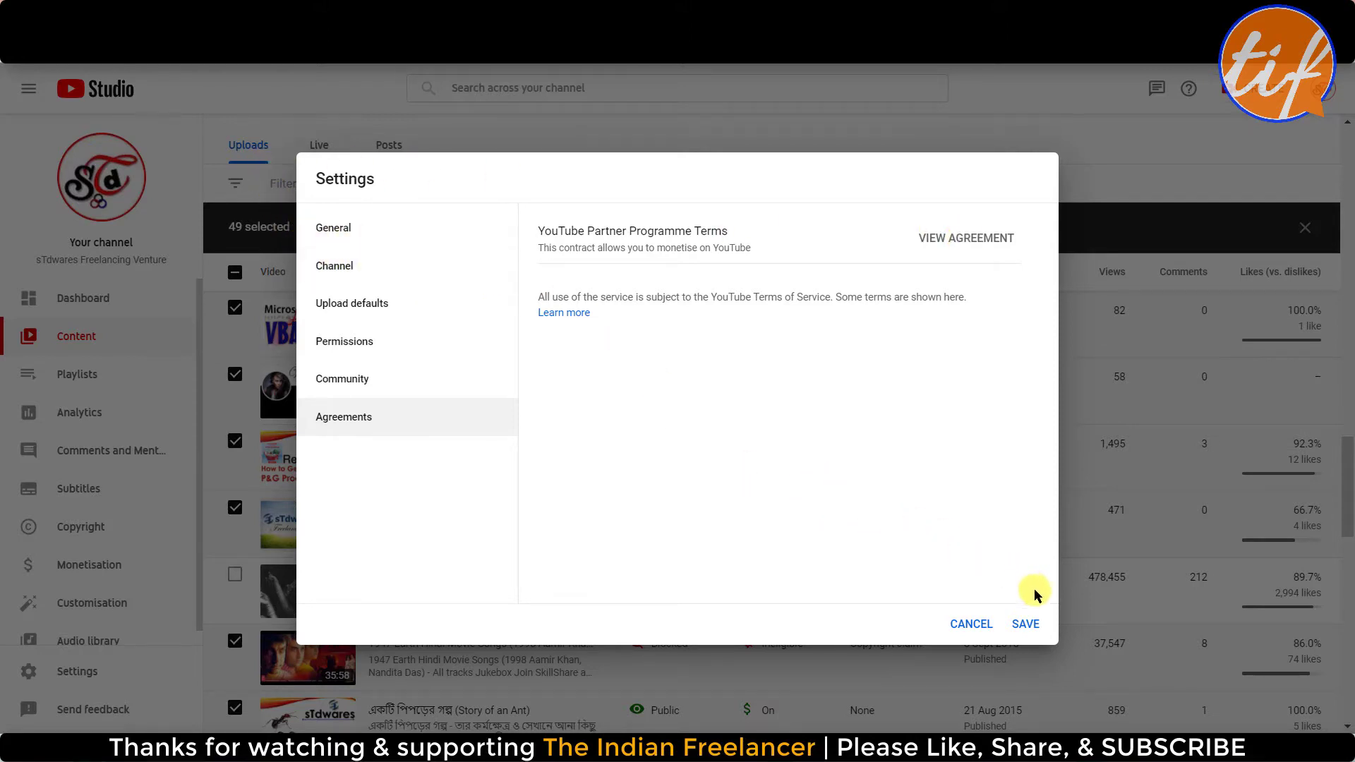
click(1025, 624)
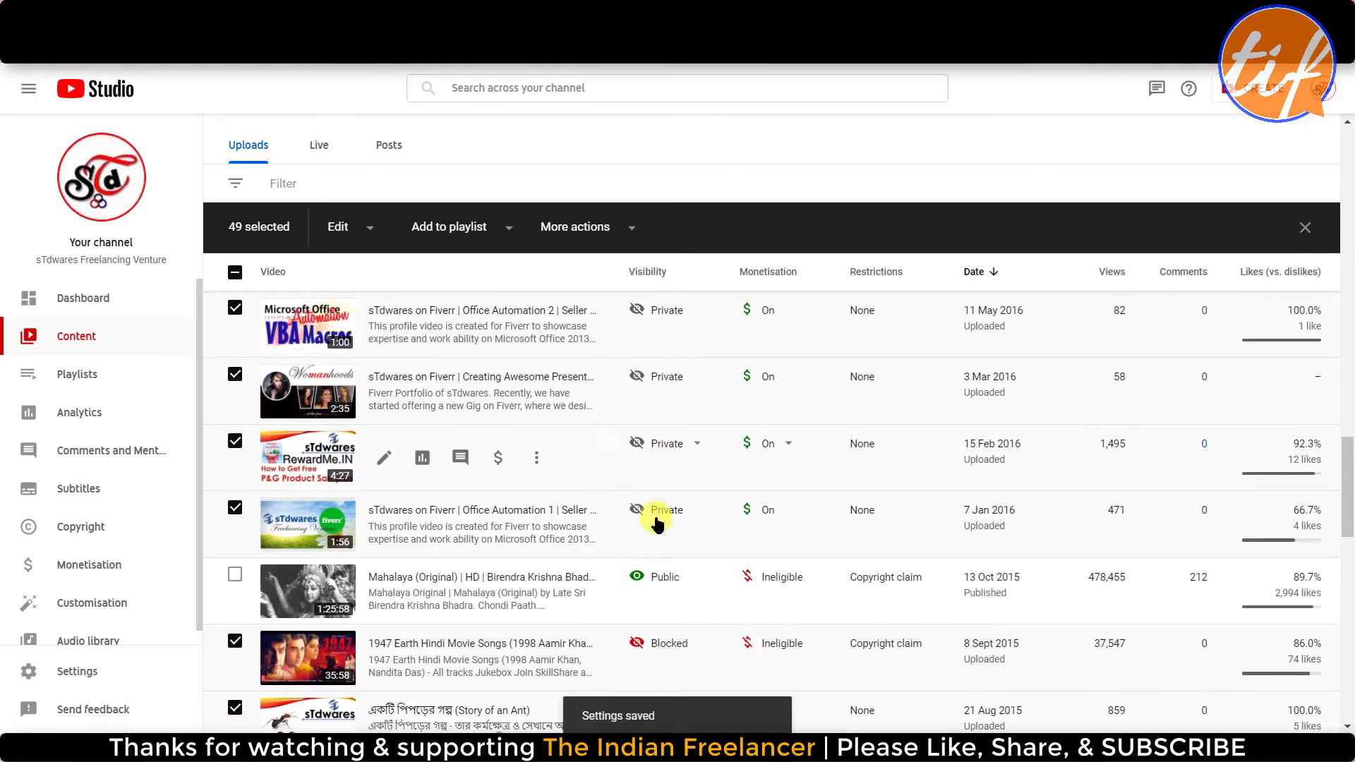
Find the blocked video uploaded 8 Sept 2015 and open its Options menu
scroll(676, 442, down, 3)
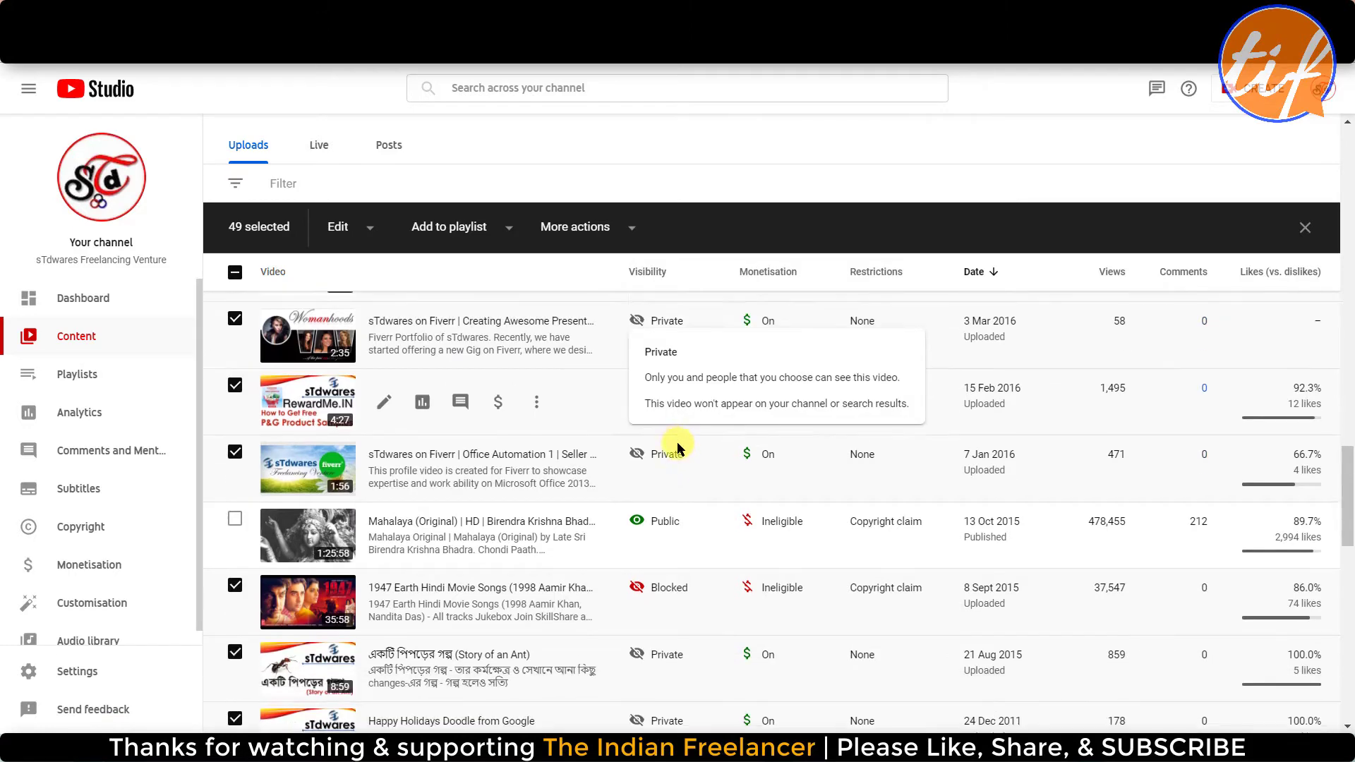
scroll(682, 607, down, 4)
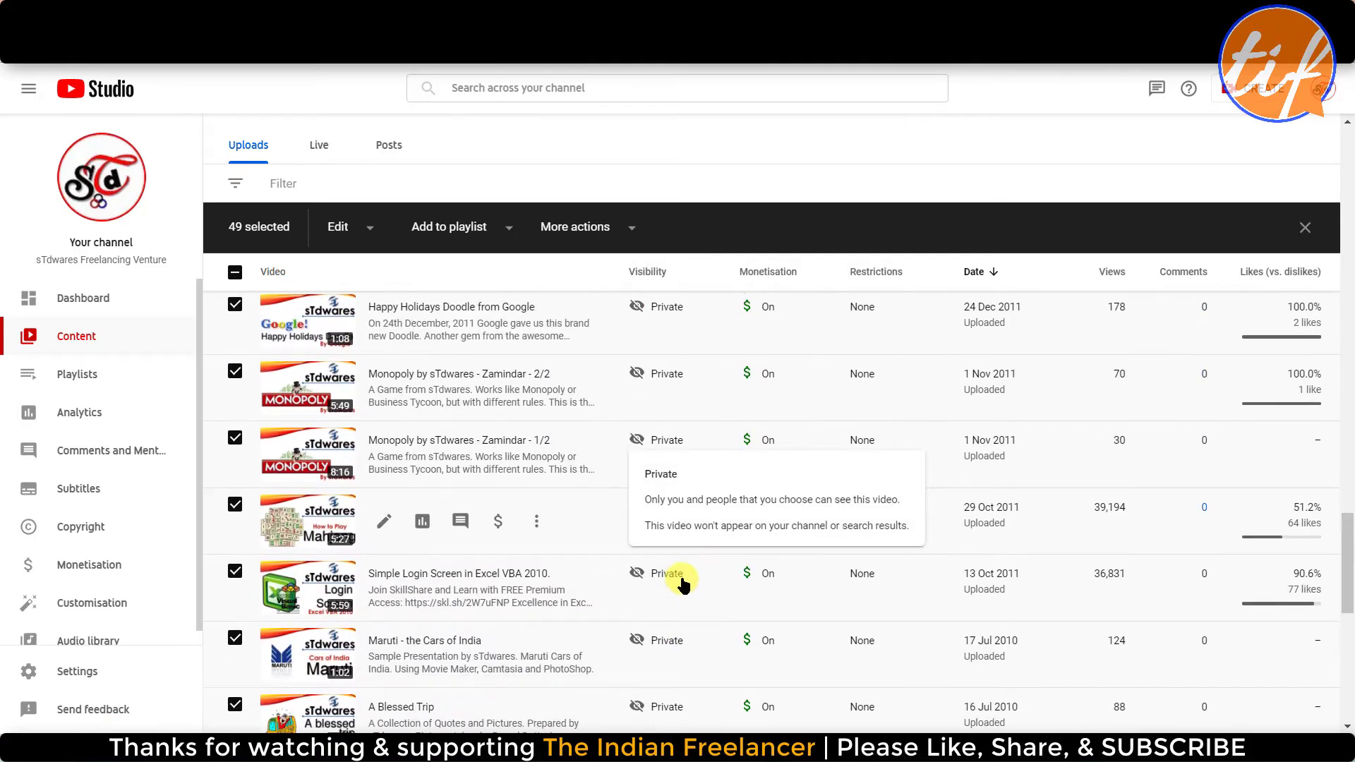
scroll(686, 558, up, 3)
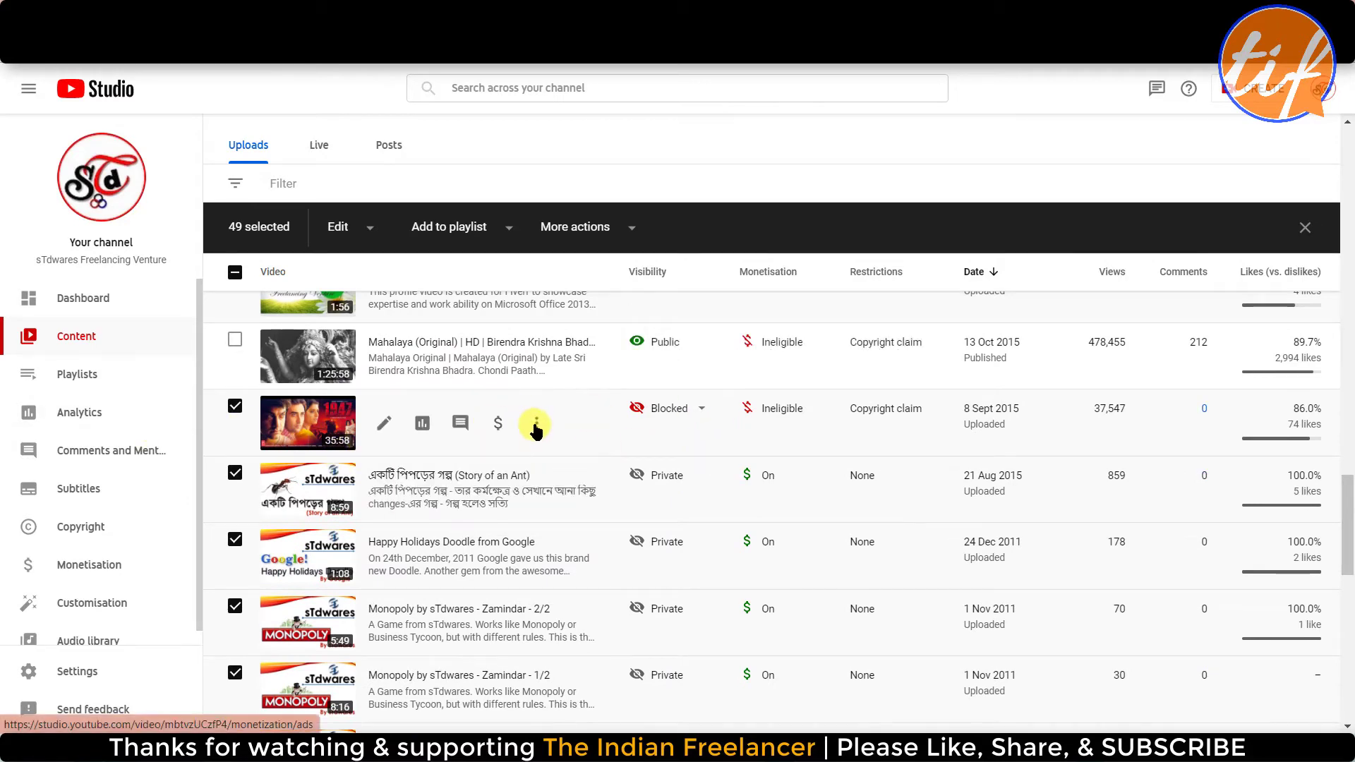
click(536, 425)
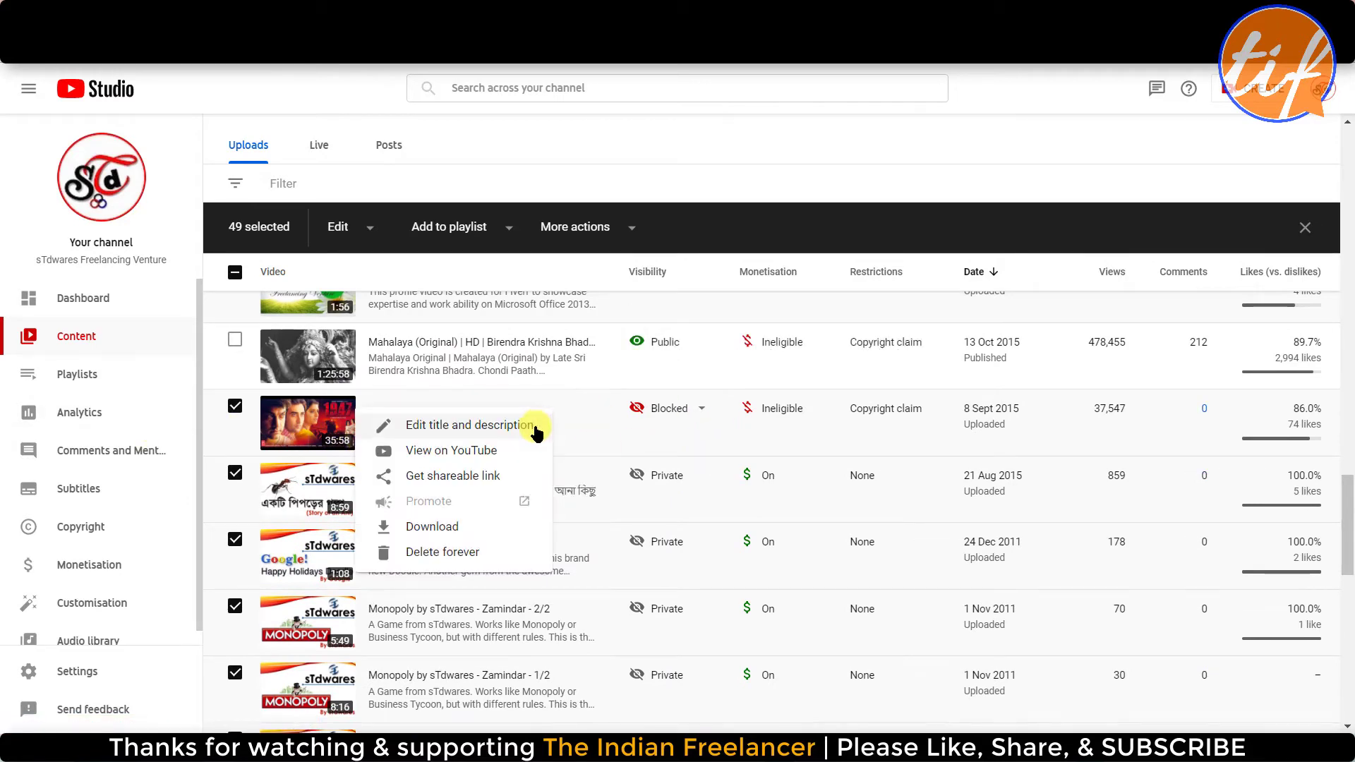
Permanently delete the blocked 1947 Earth video uploaded 8 Sept 2015, acknowledging it can't be undone
click(443, 553)
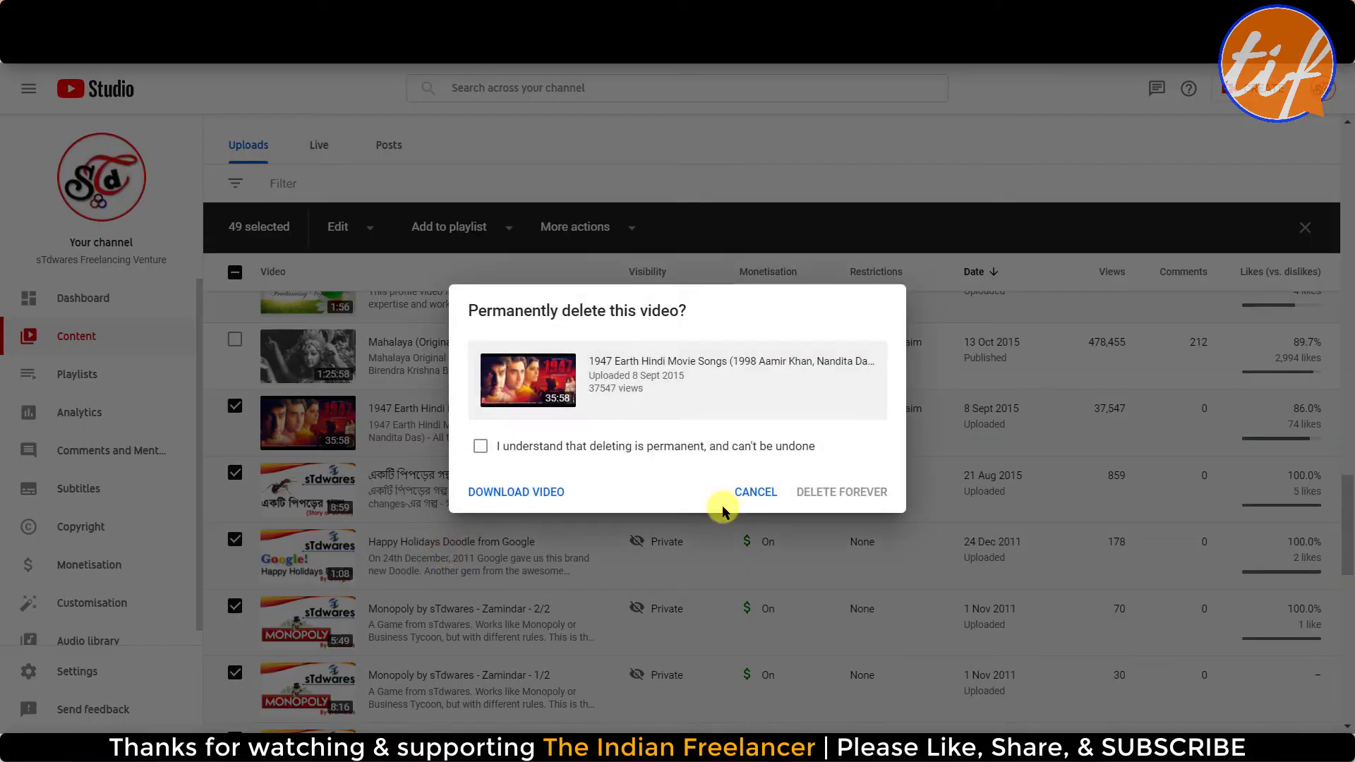
click(481, 448)
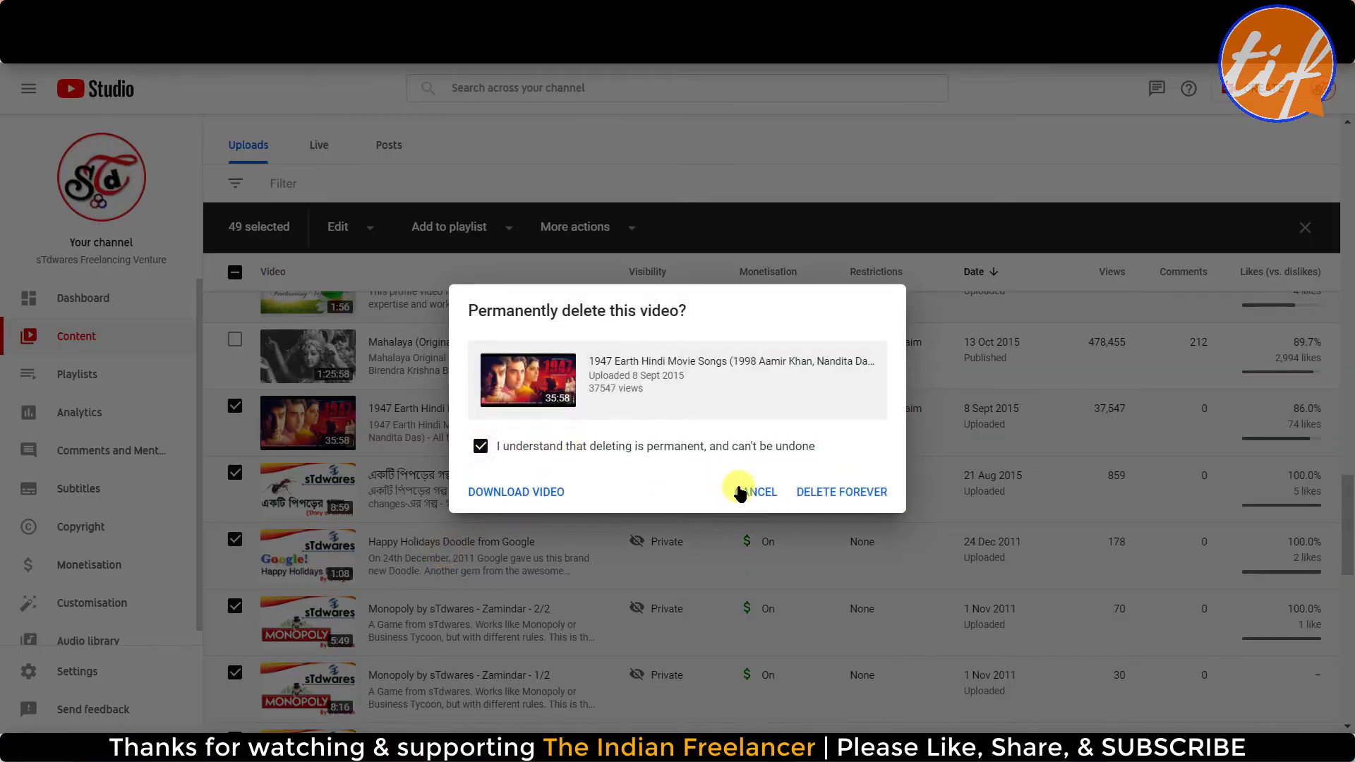
click(846, 492)
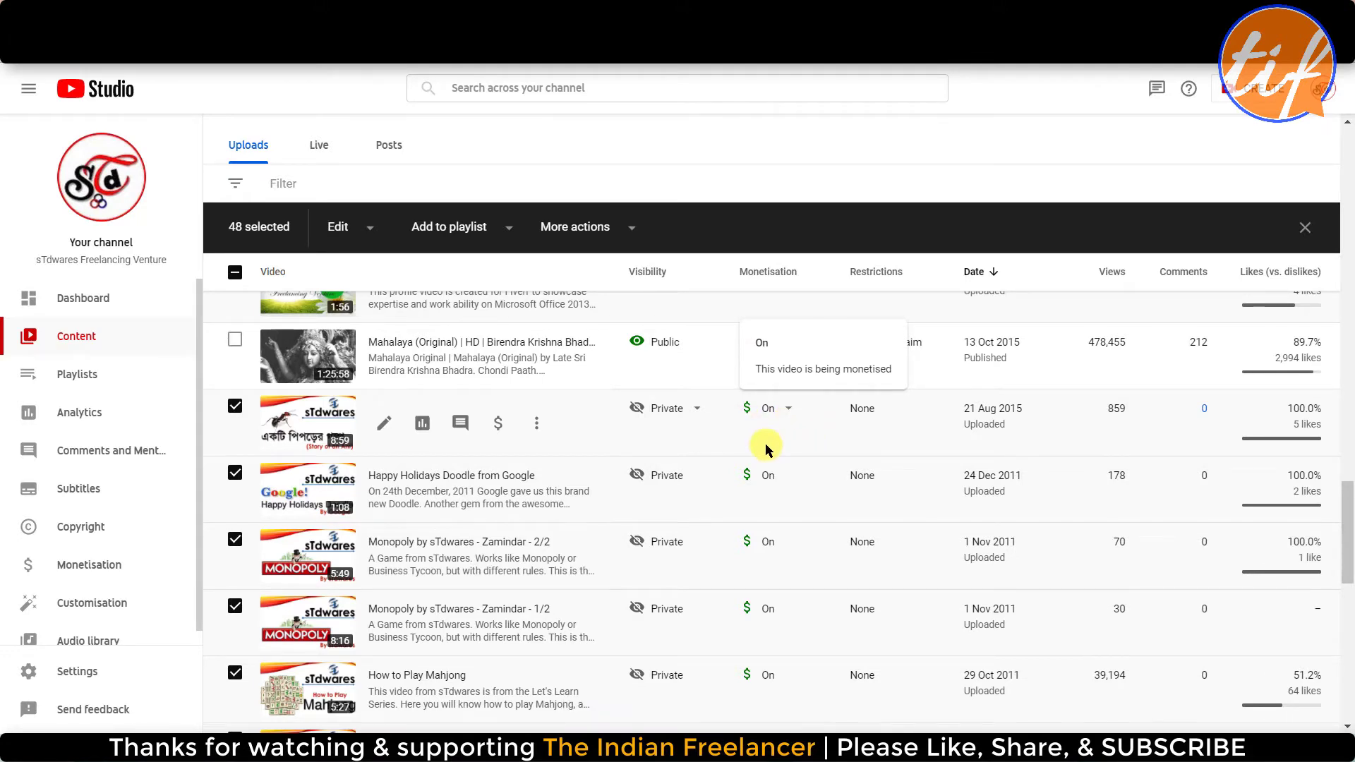
scroll(765, 443, up, 5)
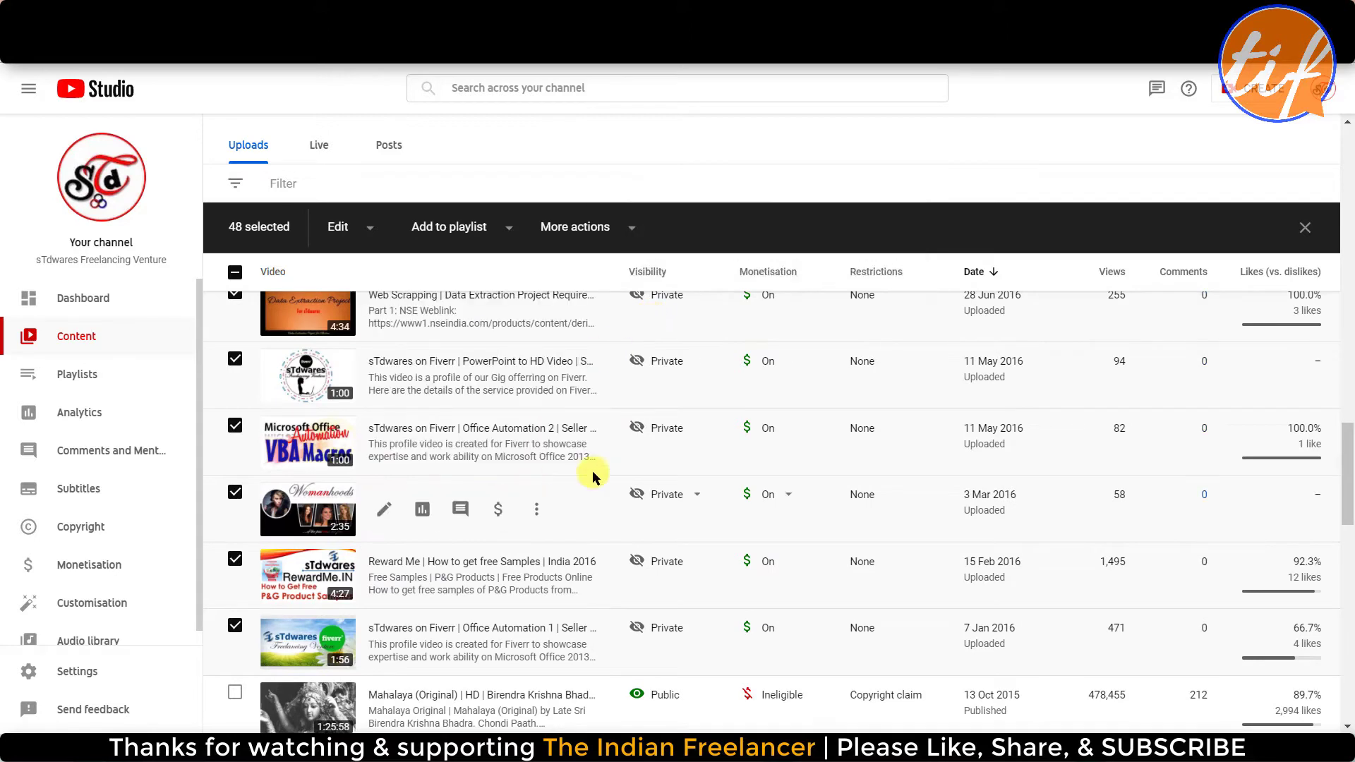
In Customisation, remove the channel trailer and the featured video for returning subscribers
click(112, 611)
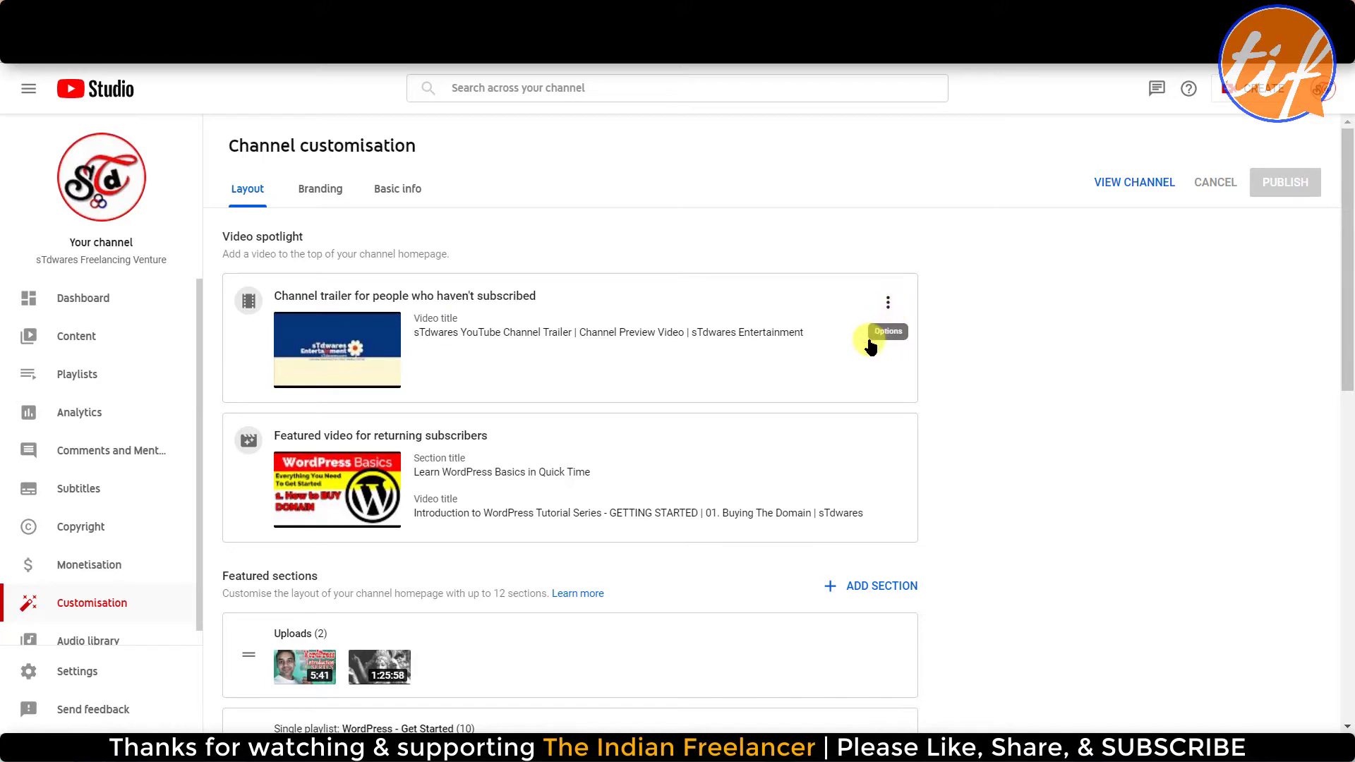
click(887, 303)
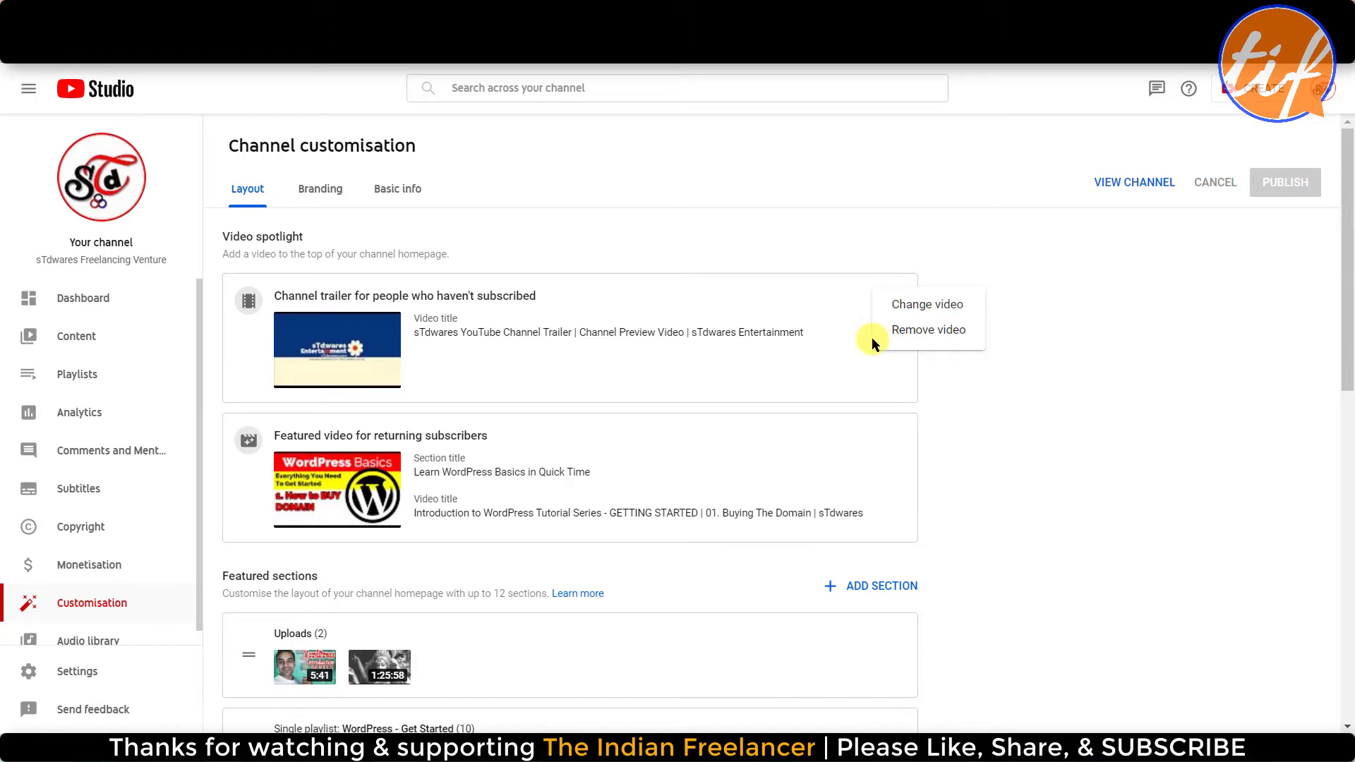
click(927, 331)
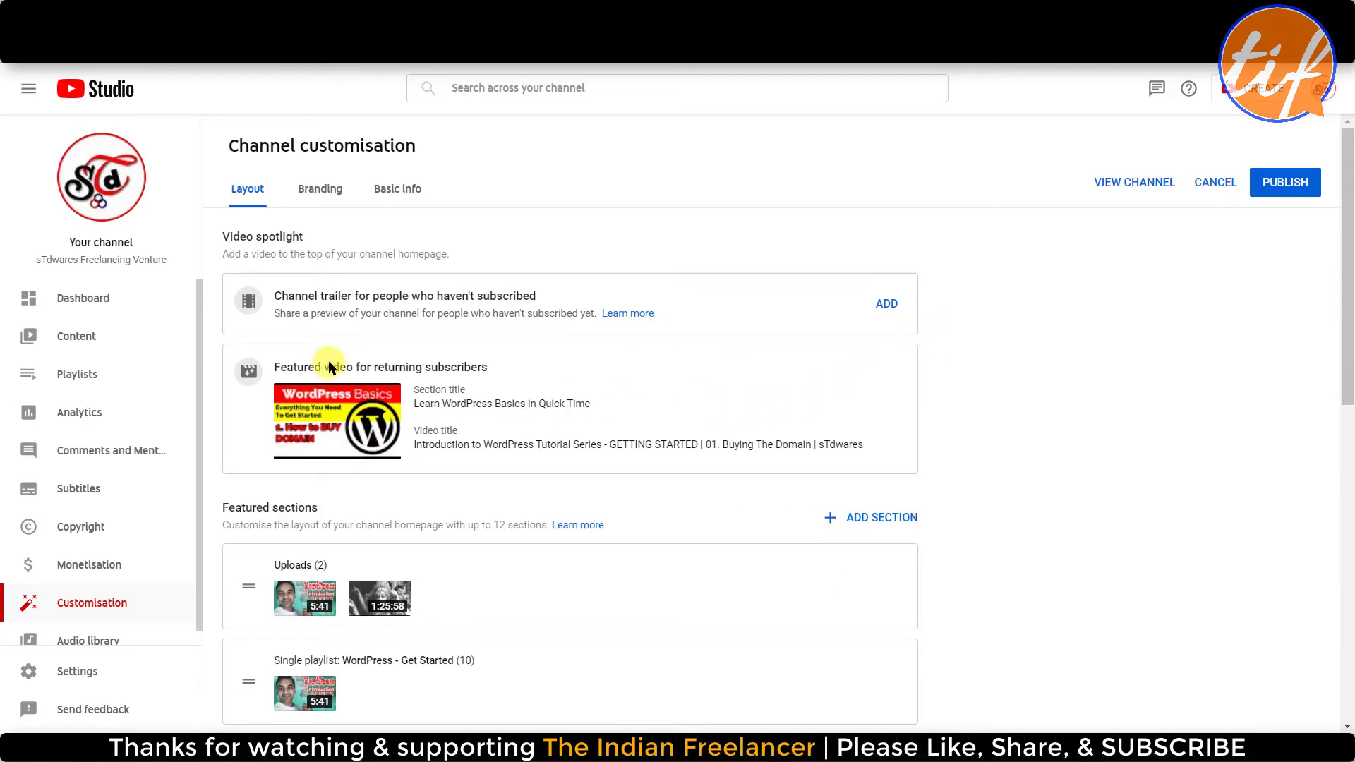
click(887, 376)
click(924, 399)
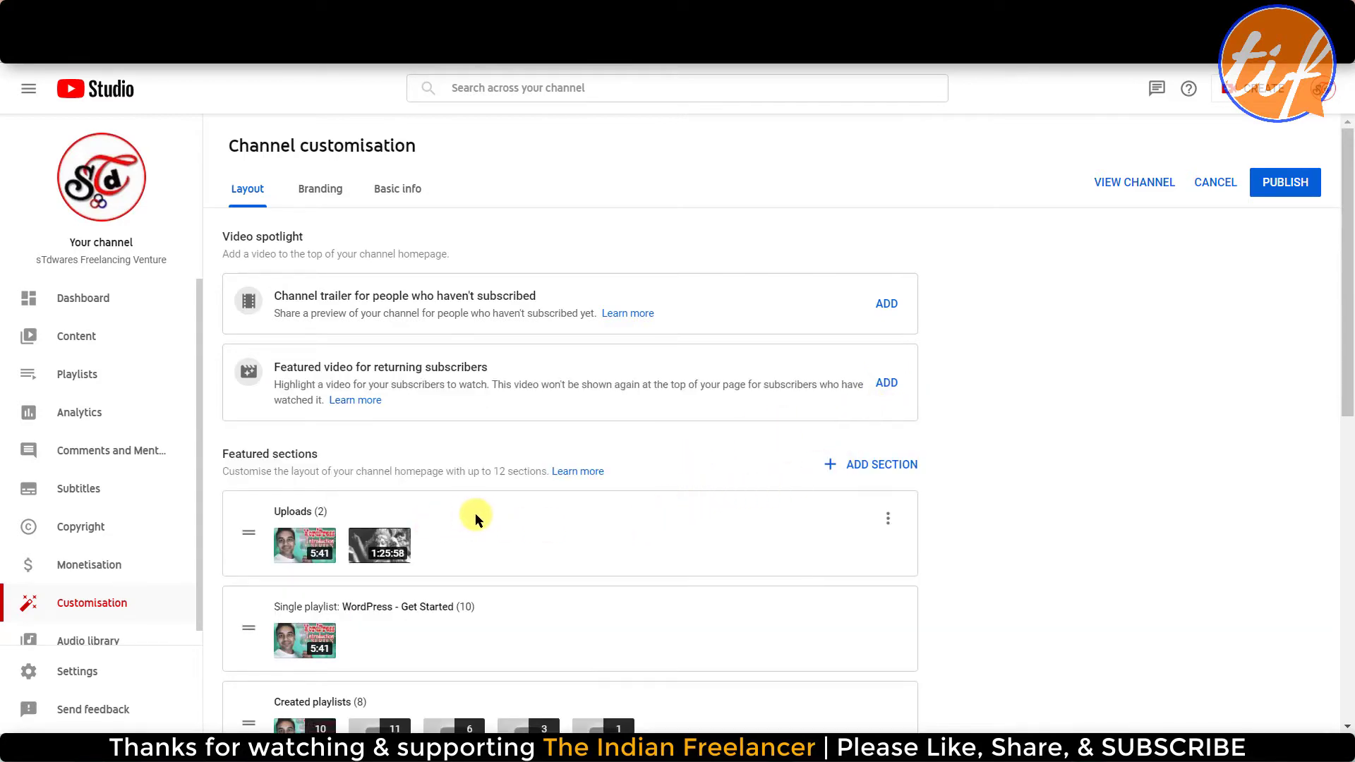
Remove the Uploads, WordPress - Get Started and Created playlists sections from the homepage
click(890, 519)
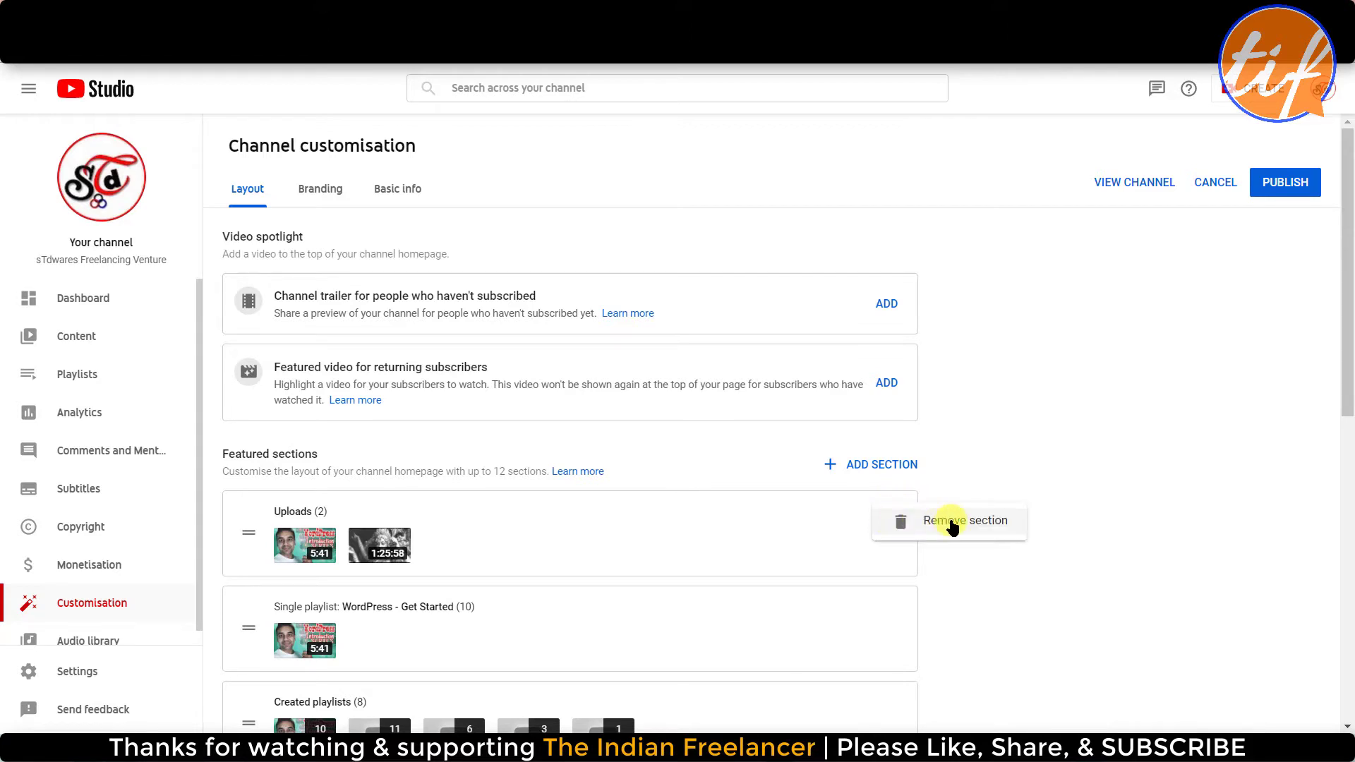
click(899, 529)
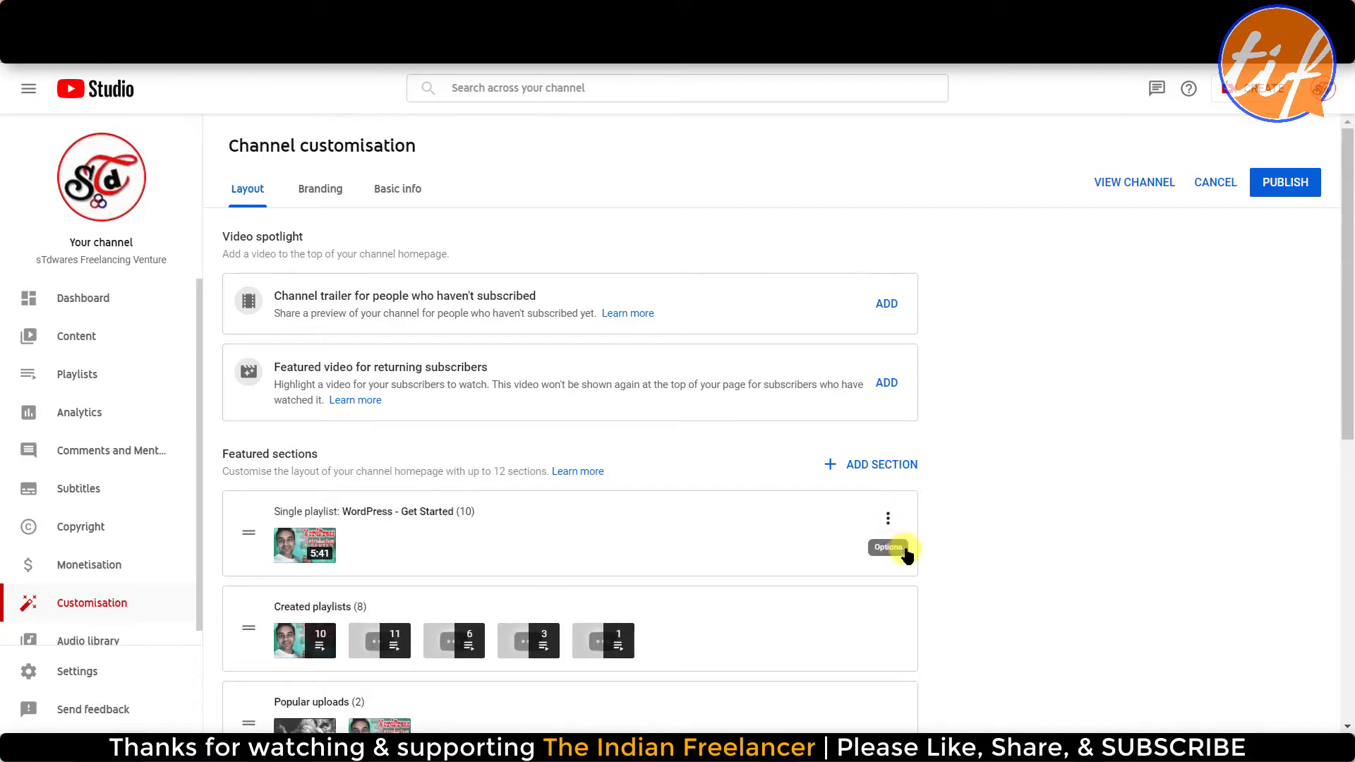
click(888, 519)
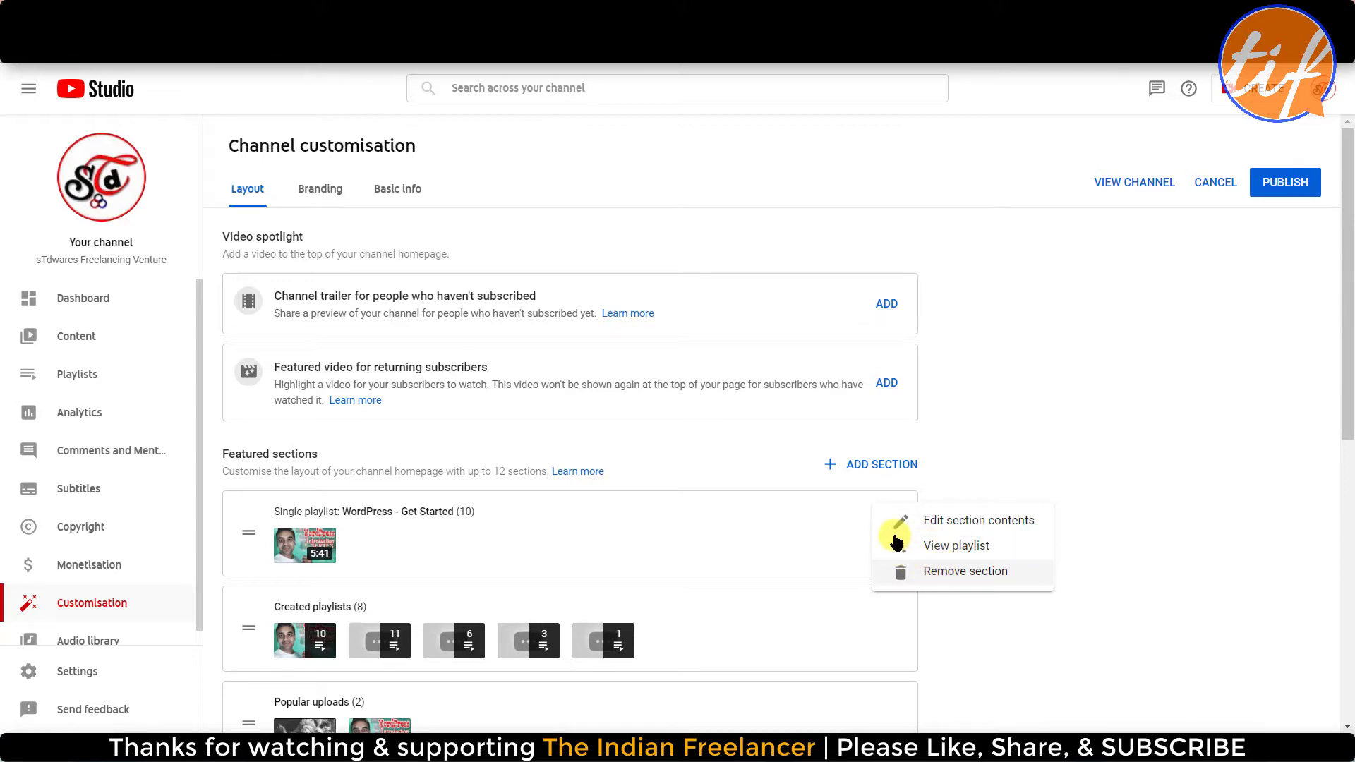
click(910, 571)
click(895, 520)
click(889, 522)
Remove the Popular uploads, Client Deliveries and Portfolio sections, then view the Branding settings
click(892, 524)
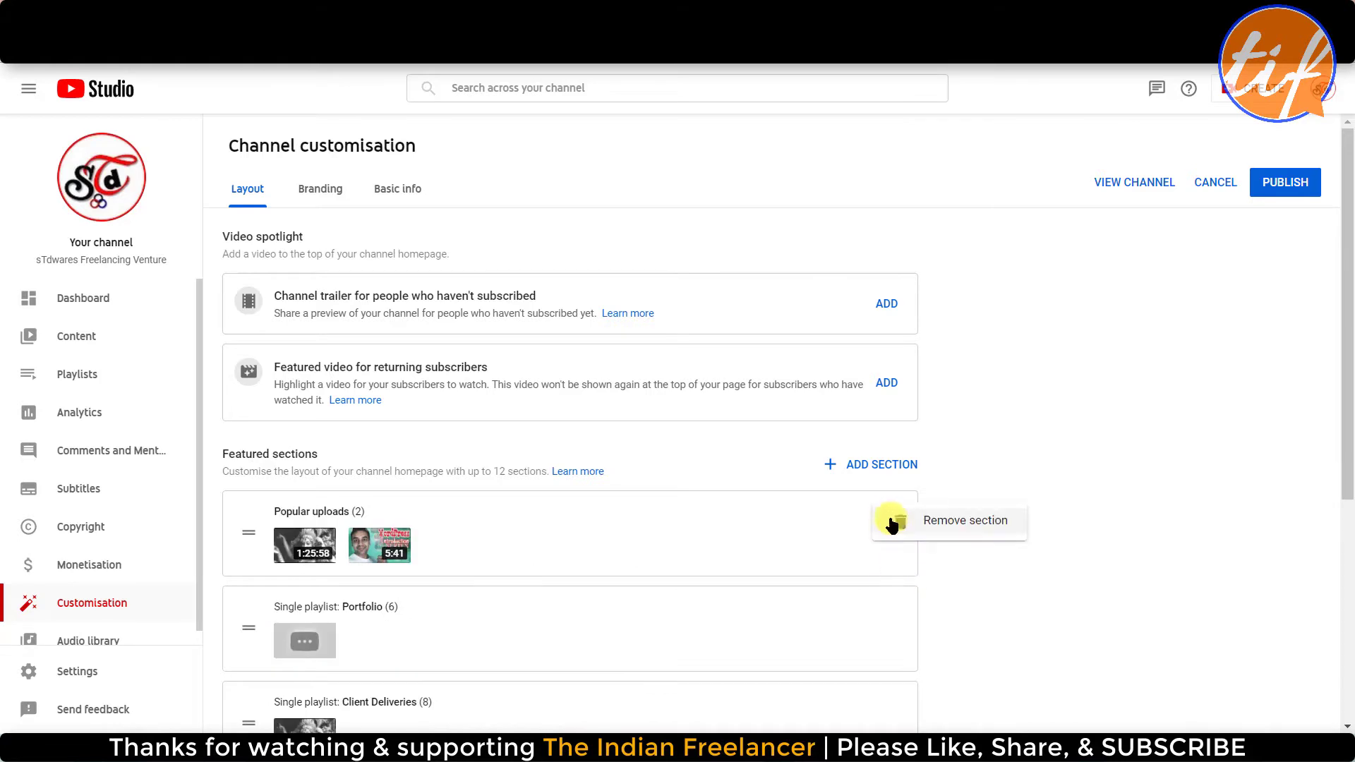
click(888, 616)
click(949, 666)
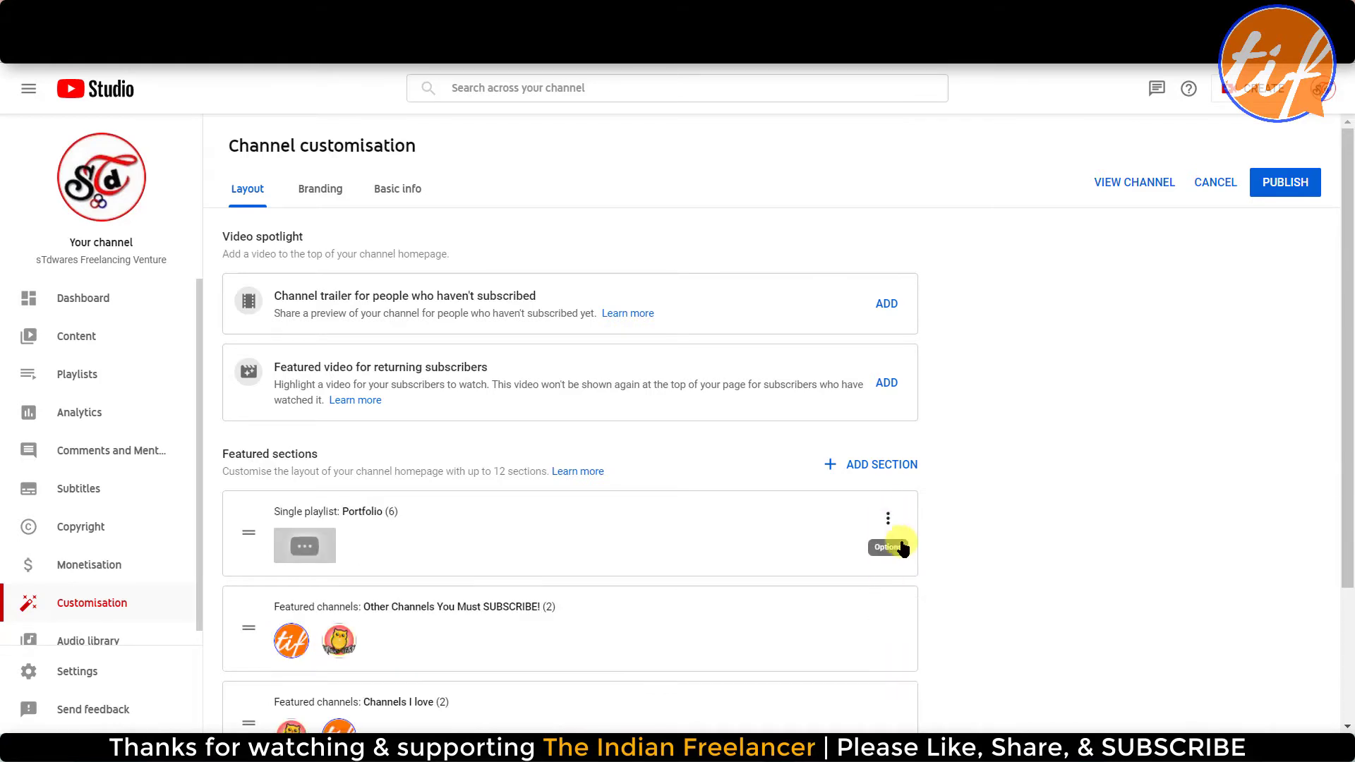
click(888, 519)
click(881, 571)
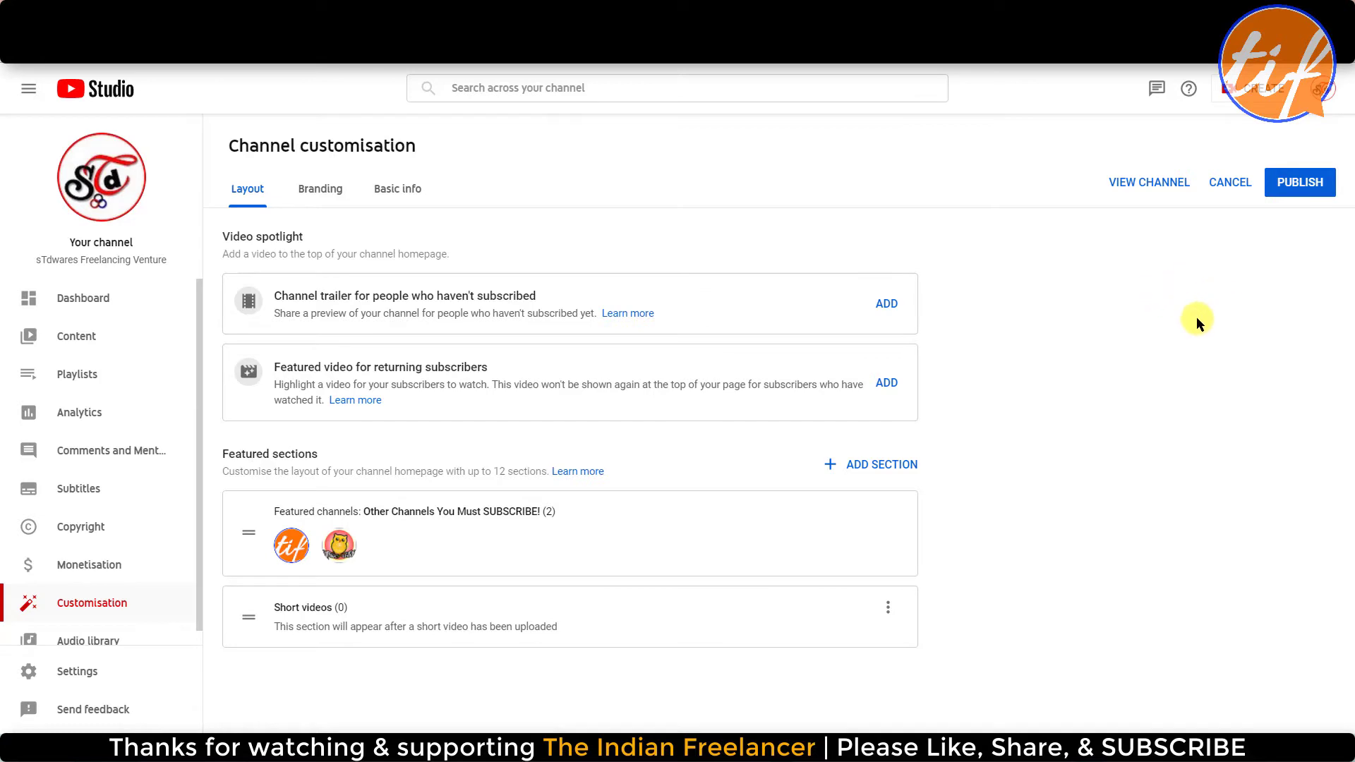
click(311, 195)
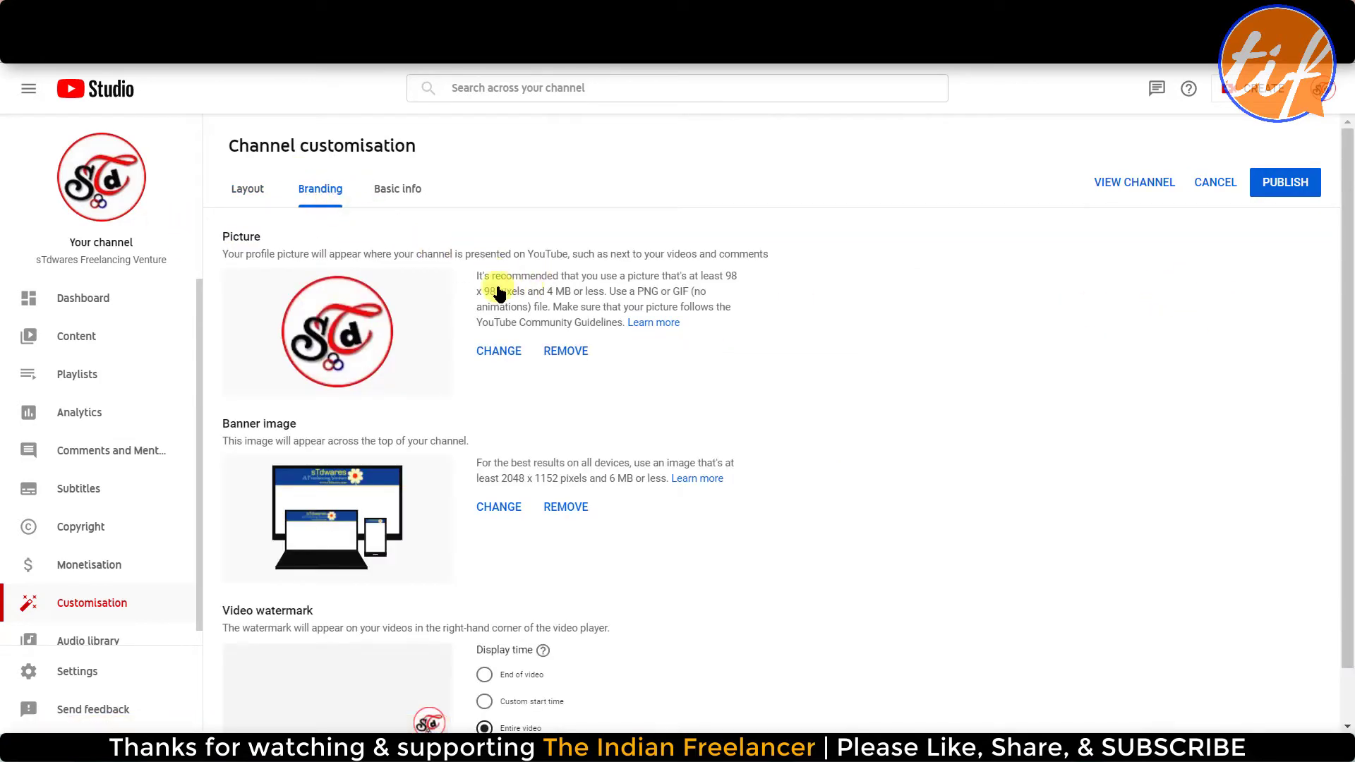